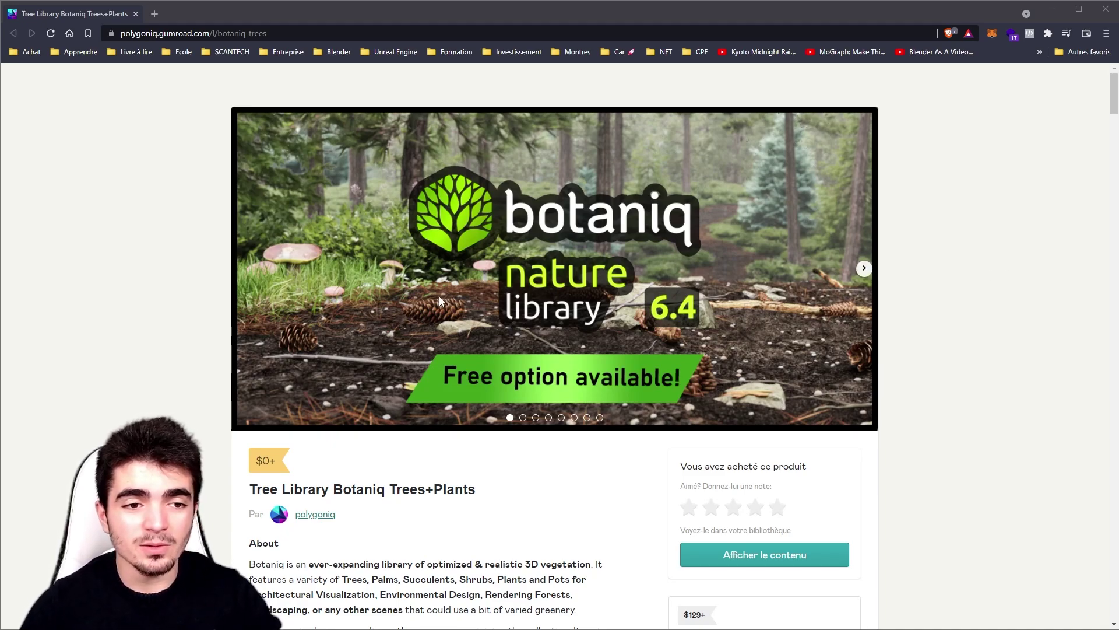
Step: Compare the full, lite and free editions of Botaniq on the product page, finishing on the free one
scroll(725, 320, down, 7)
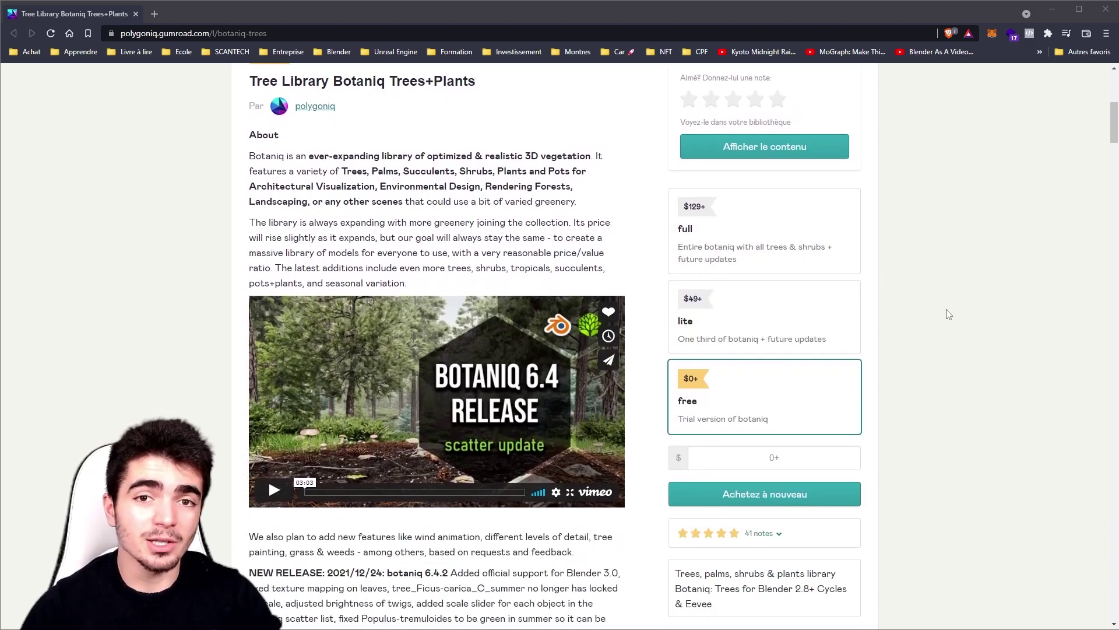
scroll(951, 315, up, 1)
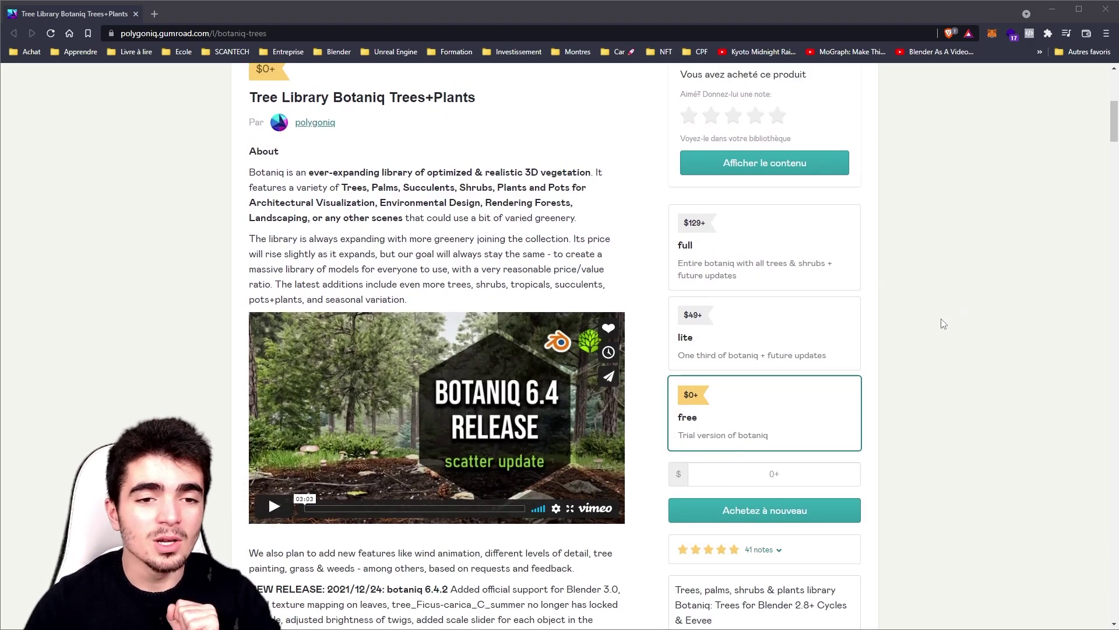
click(700, 276)
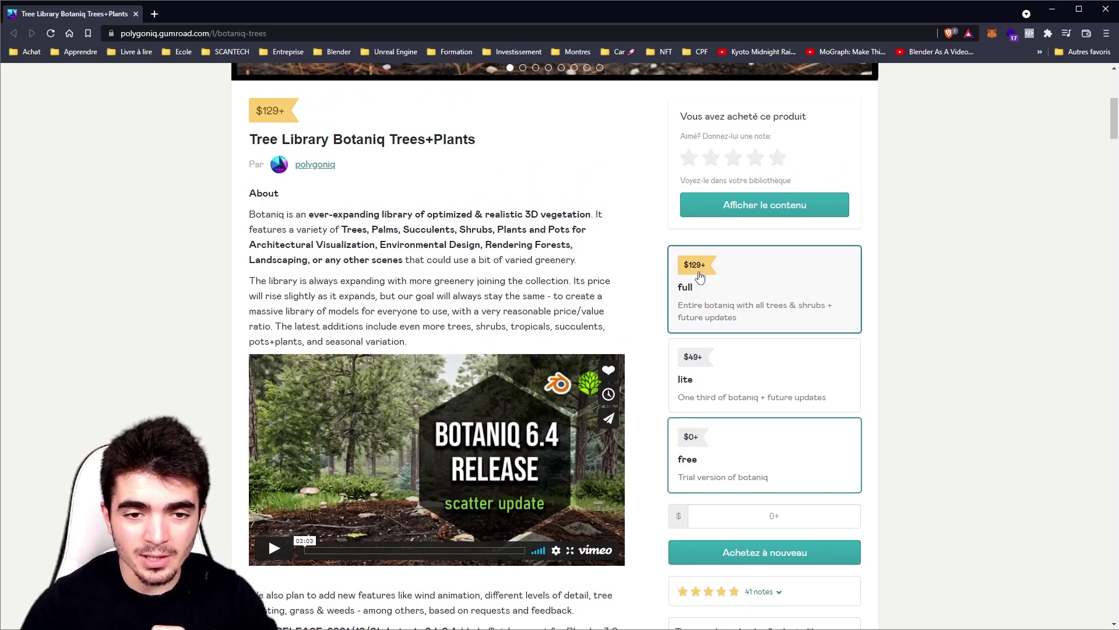
click(729, 399)
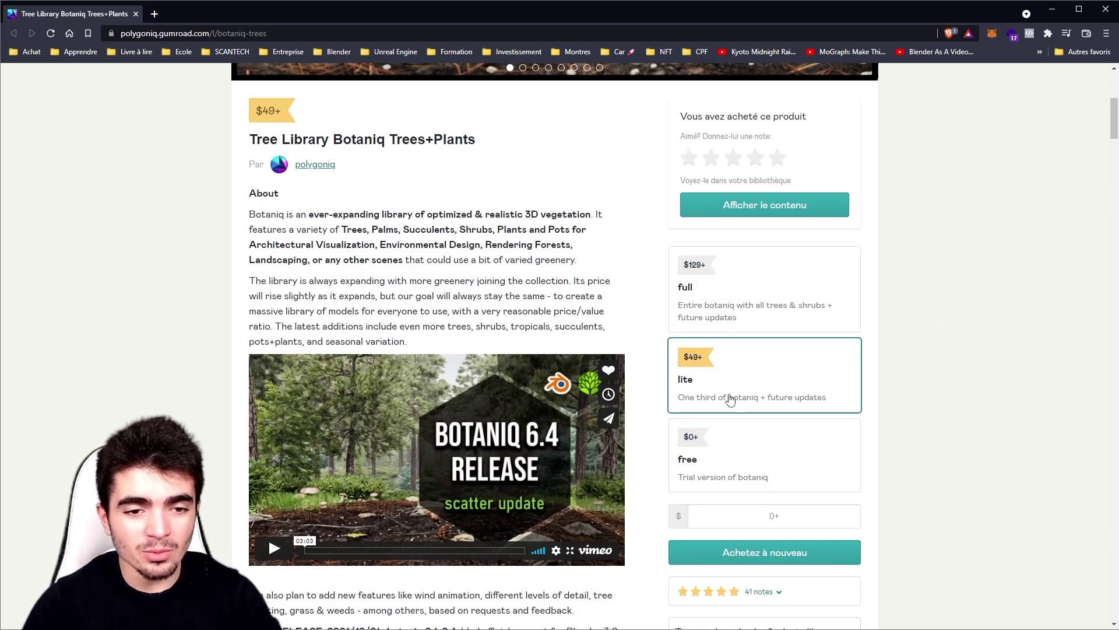
click(776, 446)
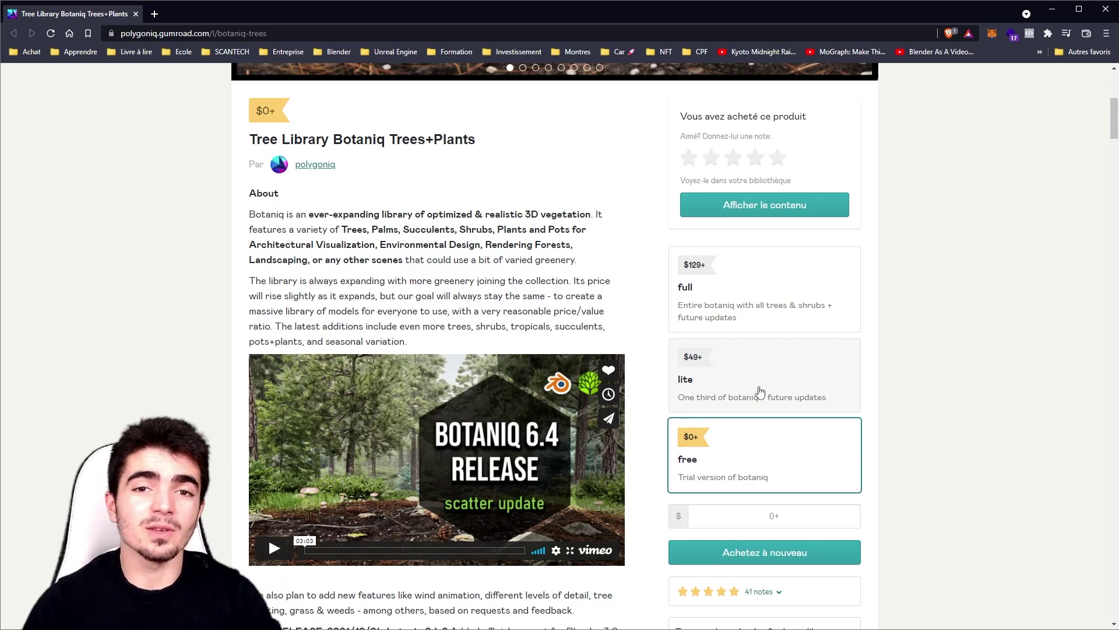
Step: Look over the Botaniq product page, including its description, edition options and release notes
scroll(974, 394, up, 5)
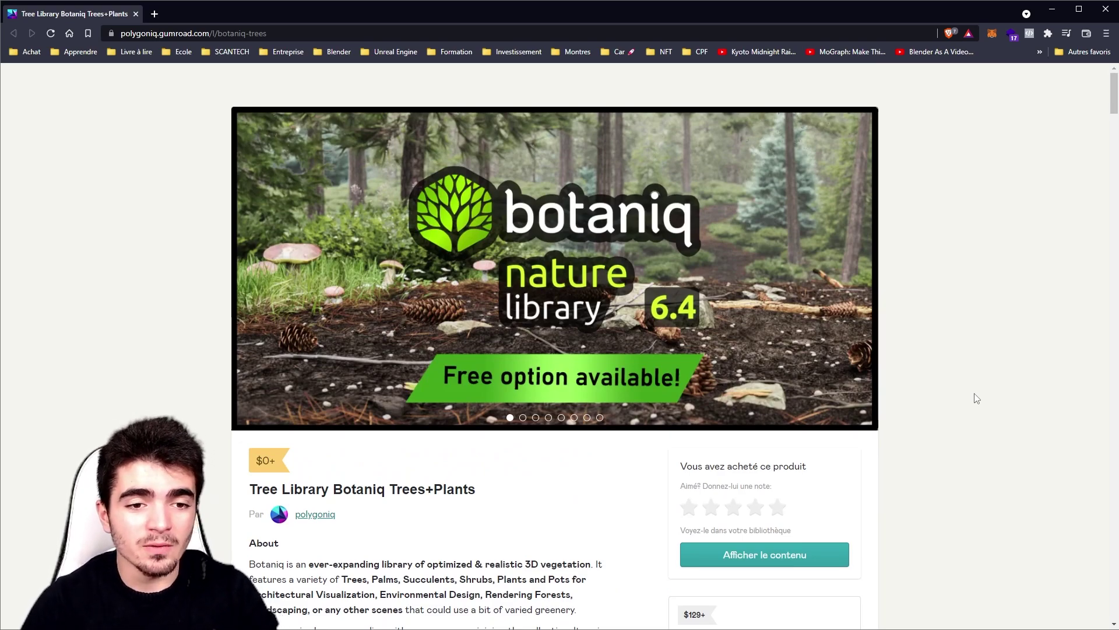
scroll(982, 355, down, 3)
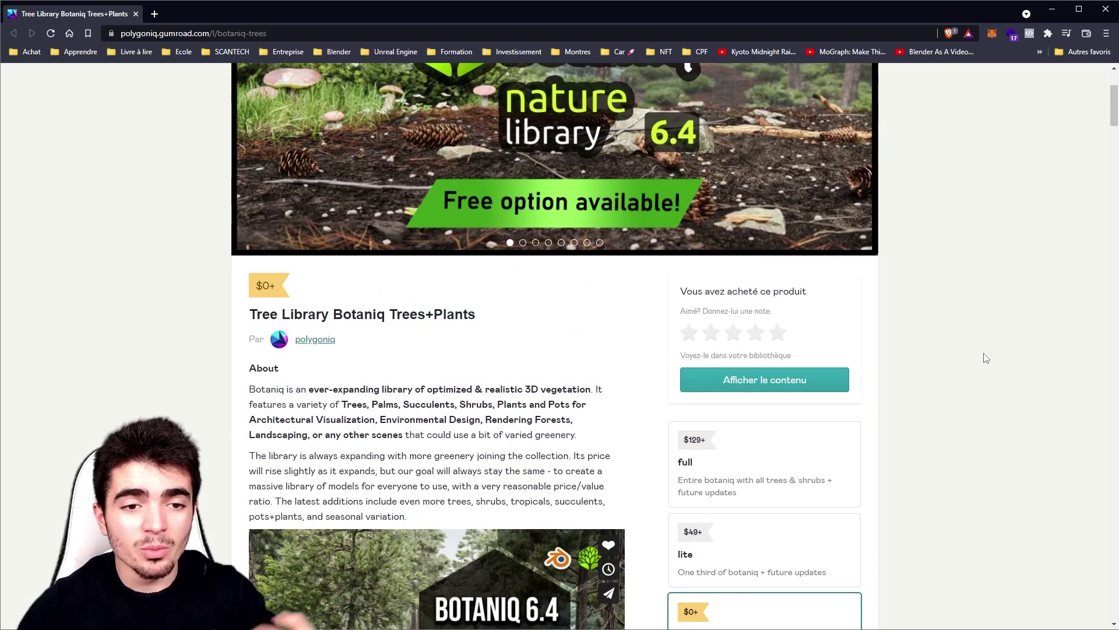
scroll(983, 356, up, 3)
scroll(983, 359, down, 1)
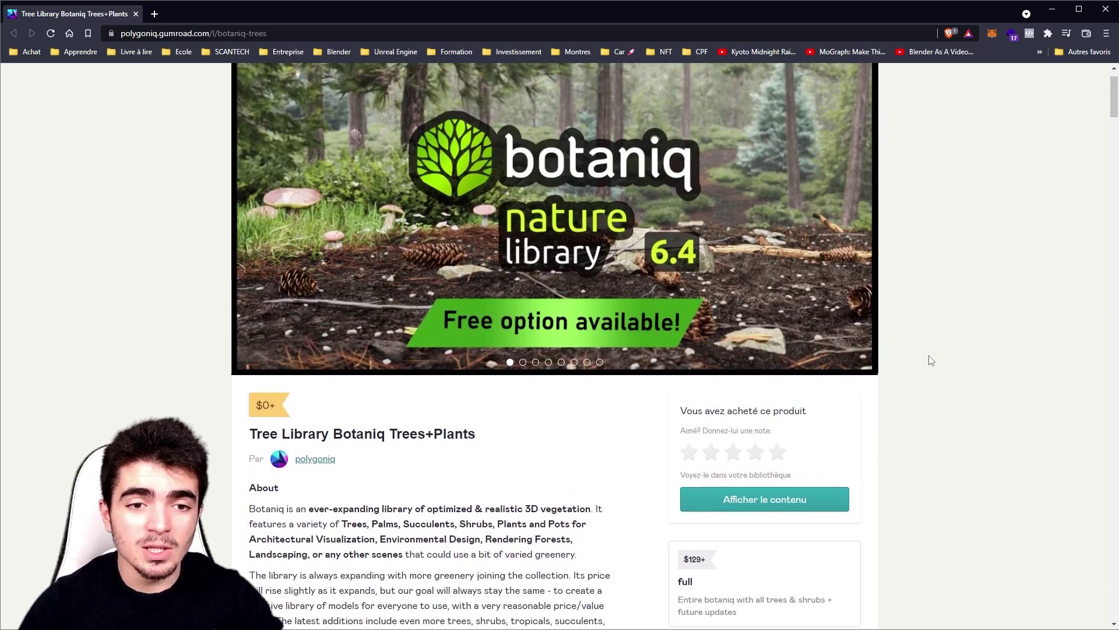
scroll(979, 361, up, 1)
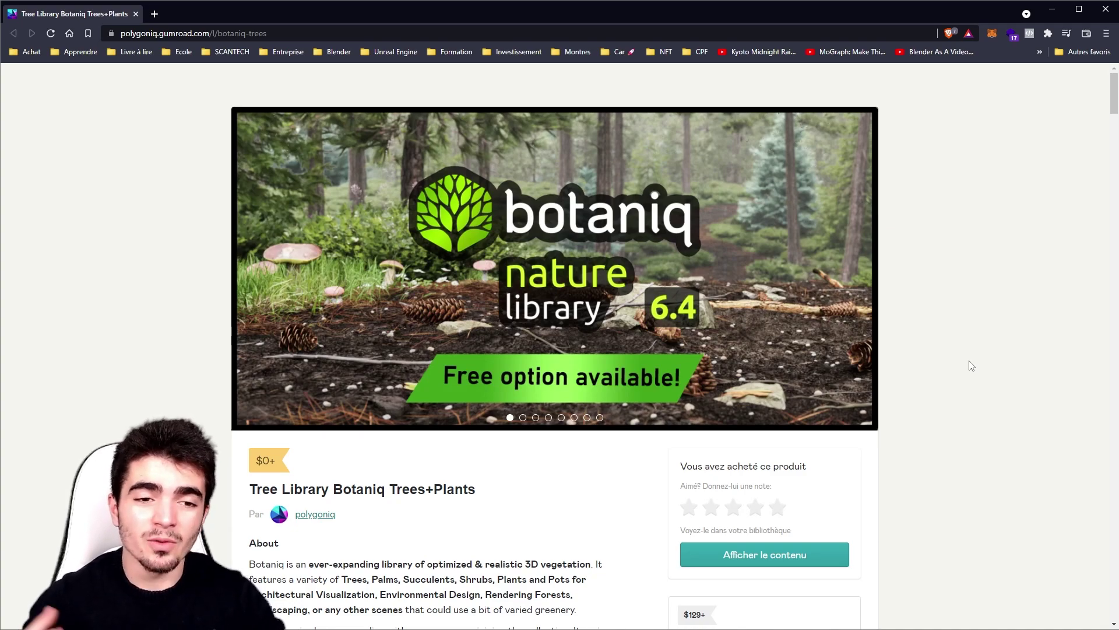
scroll(1052, 409, down, 3)
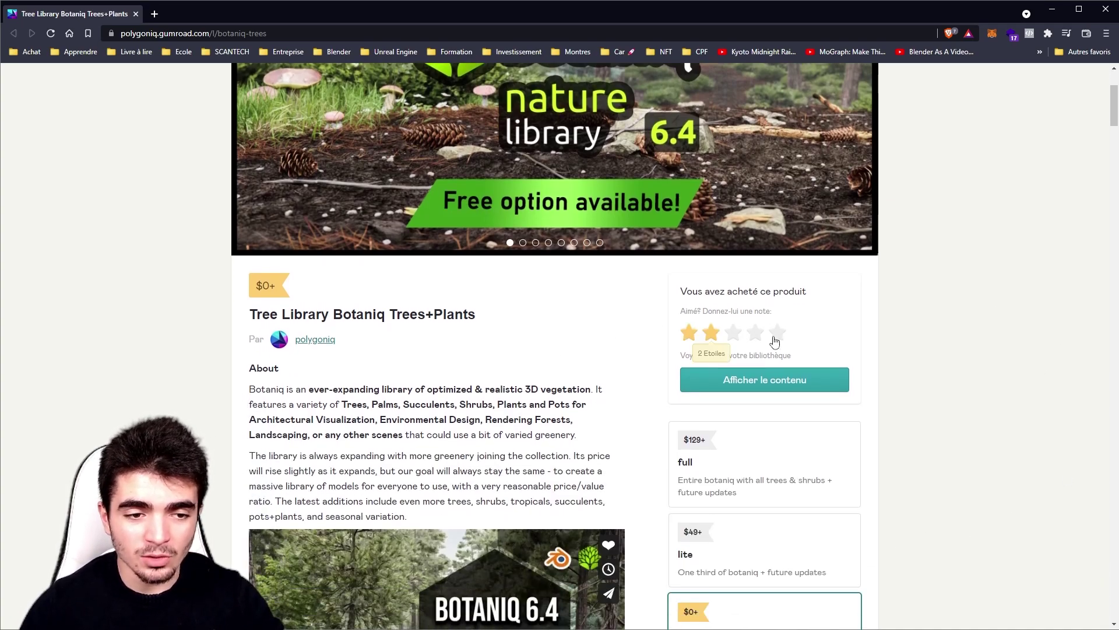
scroll(935, 456, down, 5)
scroll(947, 461, down, 5)
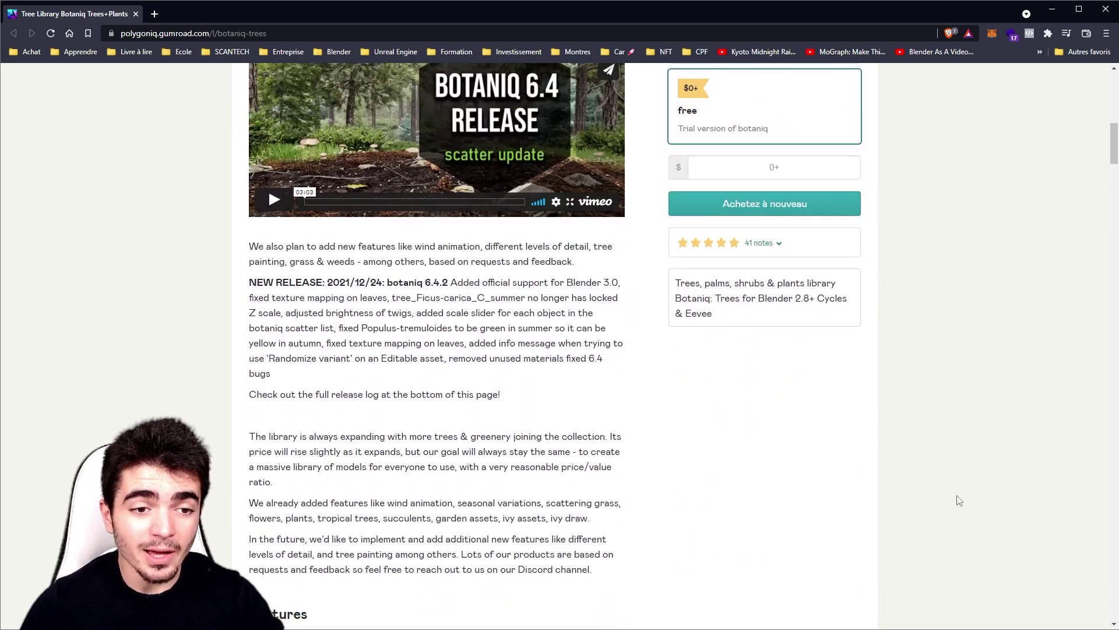
scroll(956, 490, up, 6)
scroll(939, 489, up, 3)
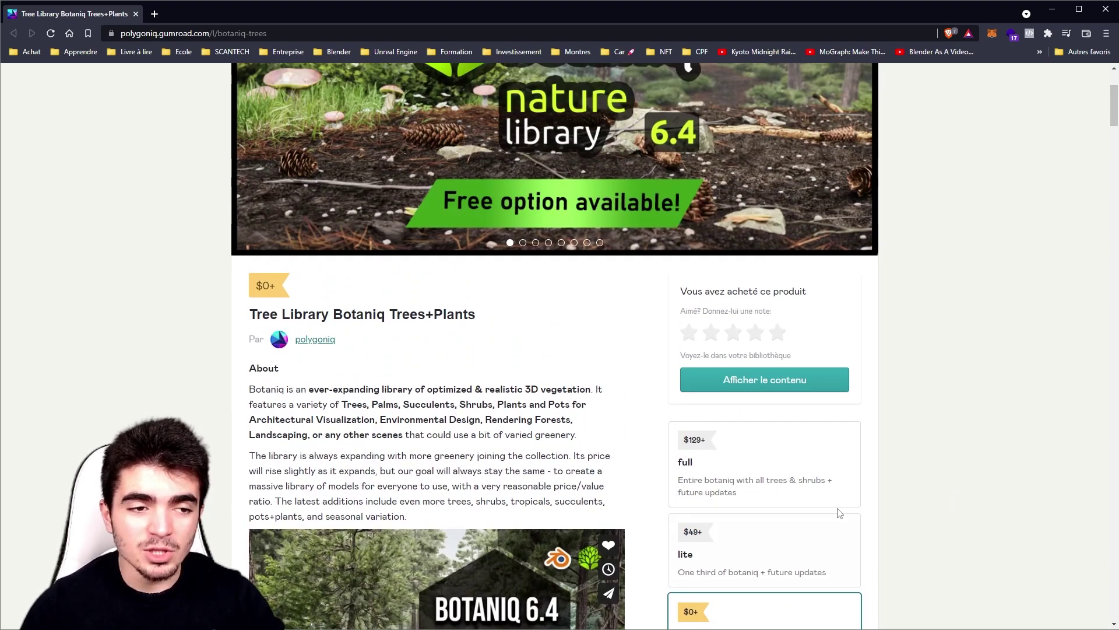
scroll(863, 495, up, 3)
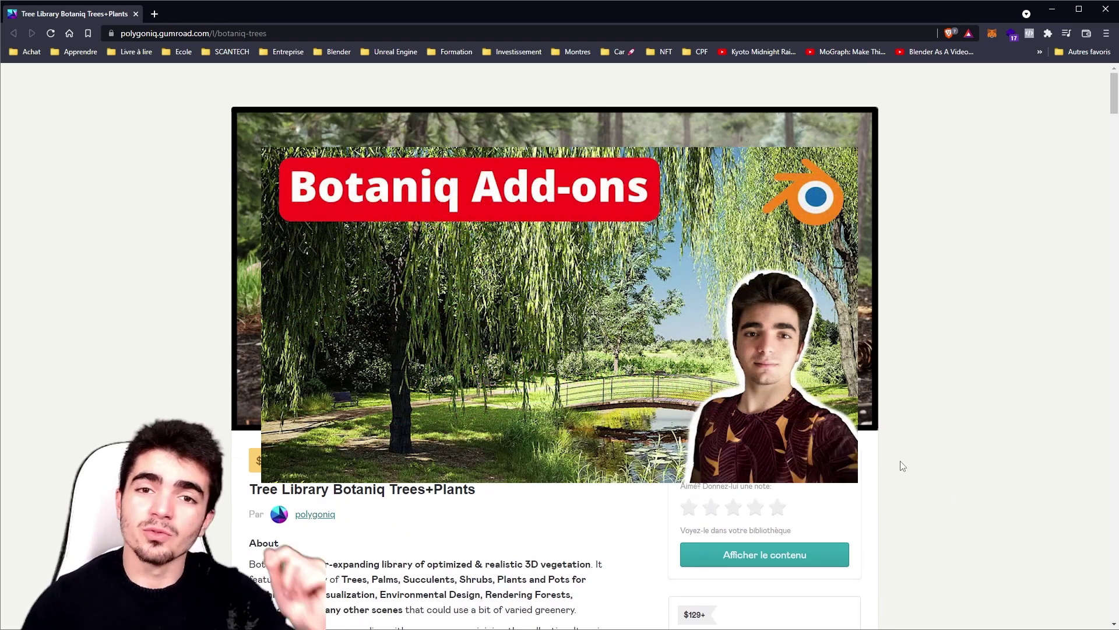
scroll(898, 466, down, 6)
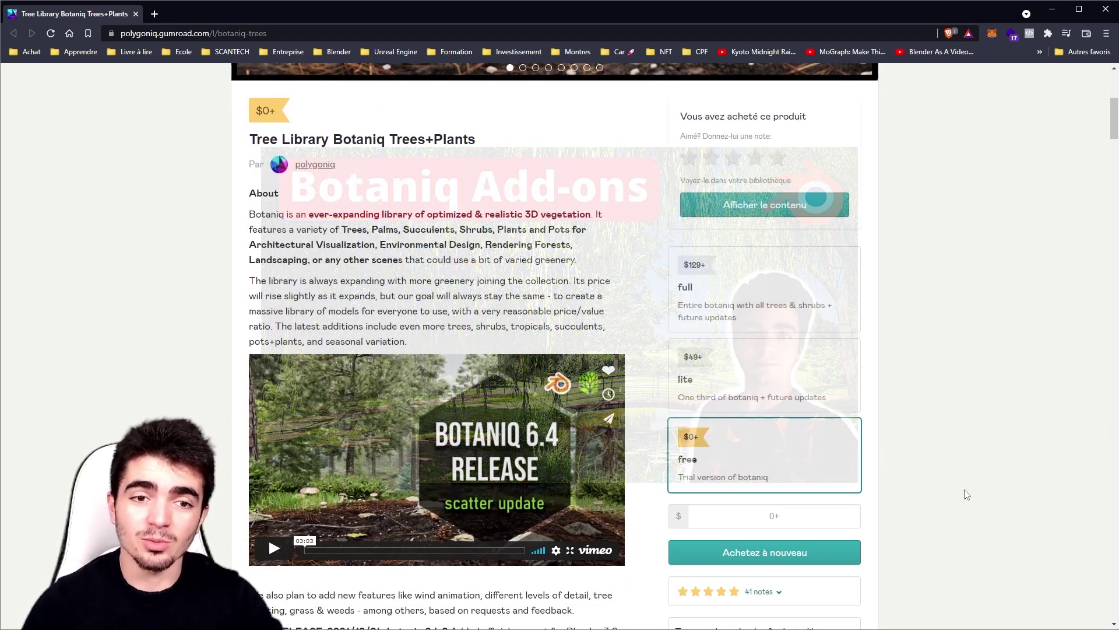
scroll(984, 482, up, 6)
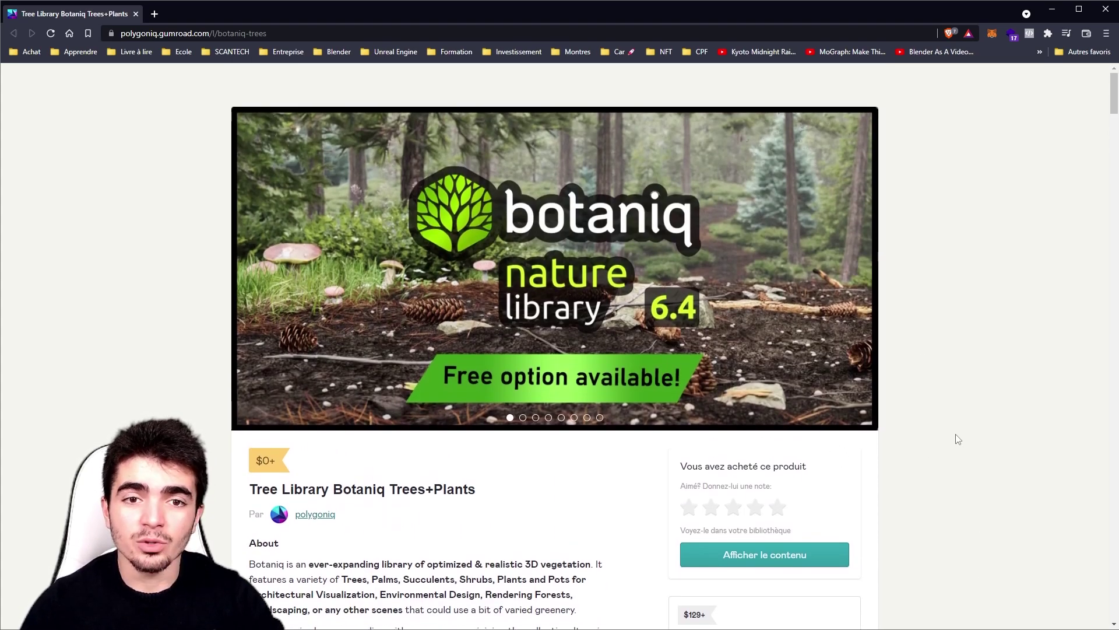
scroll(1011, 438, down, 10)
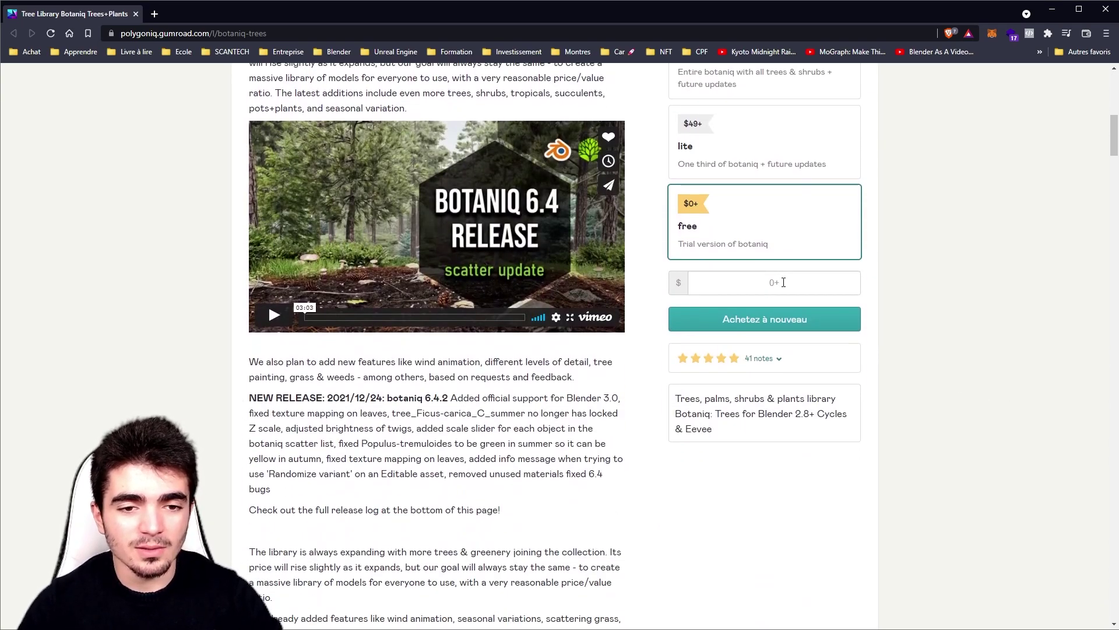
scroll(933, 408, up, 10)
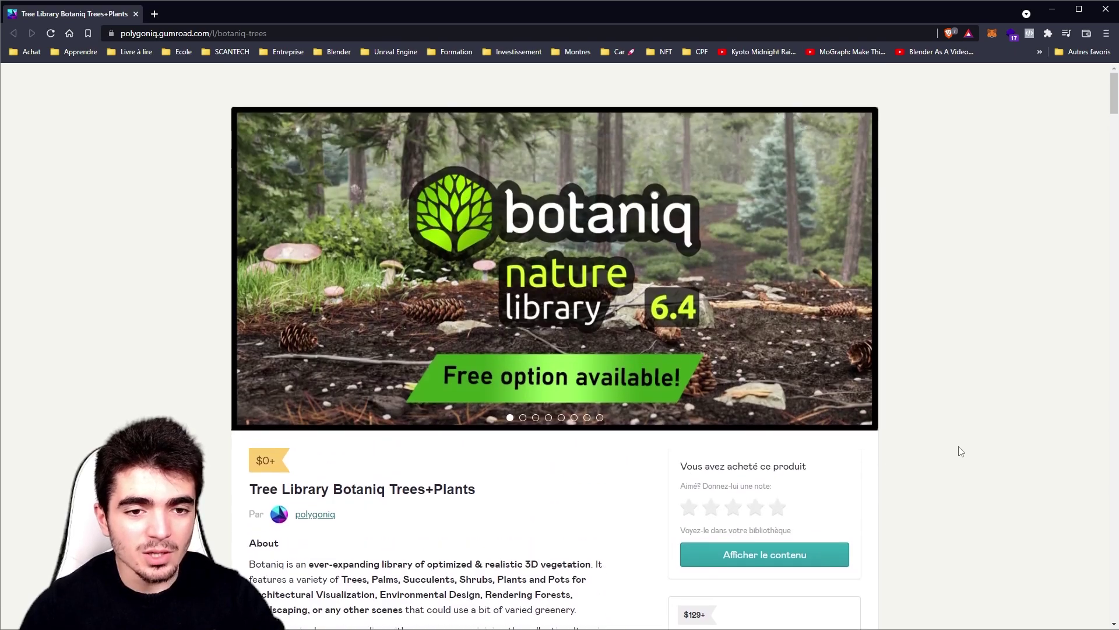
Step: Switch to Blender and search the add-on preferences for "botaniq" to check whether botaniq_free is enabled
mouse_move(866, 287)
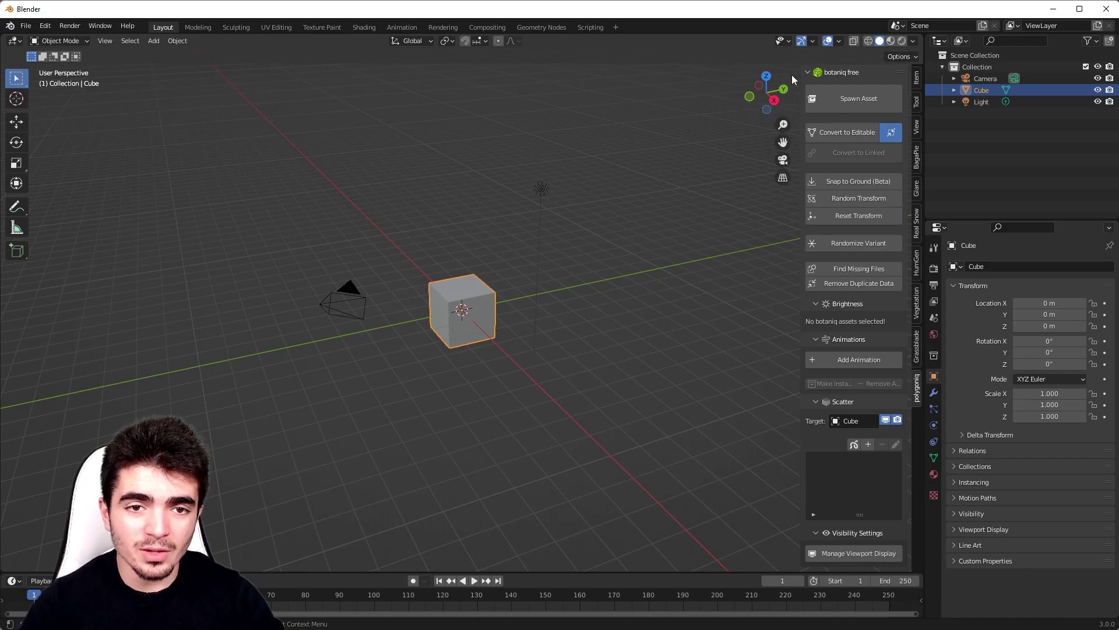
click(807, 73)
click(44, 25)
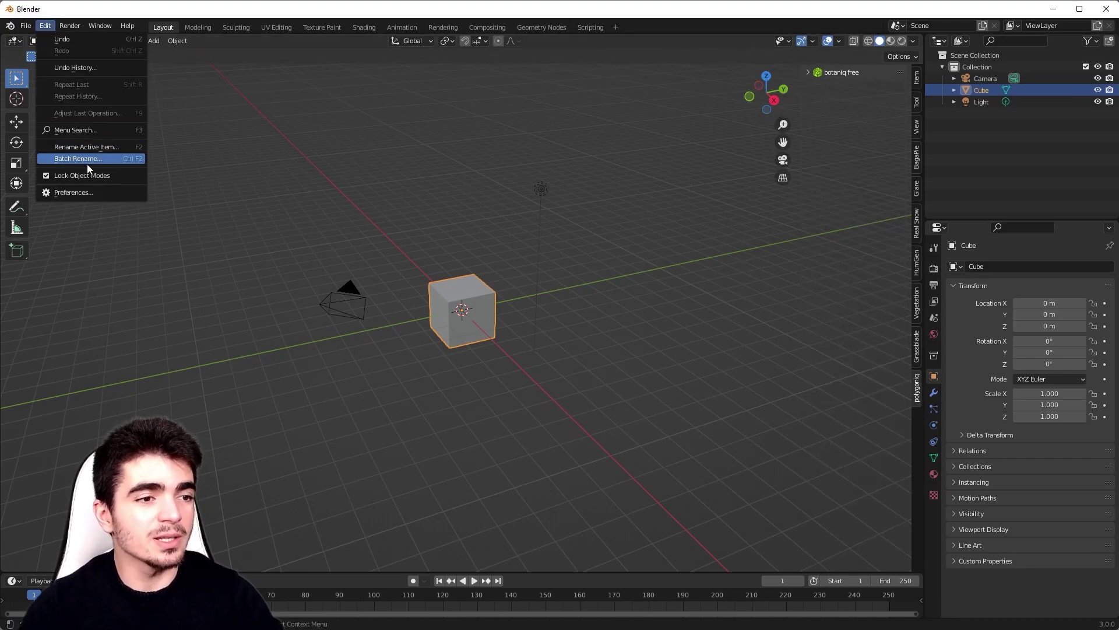
click(77, 193)
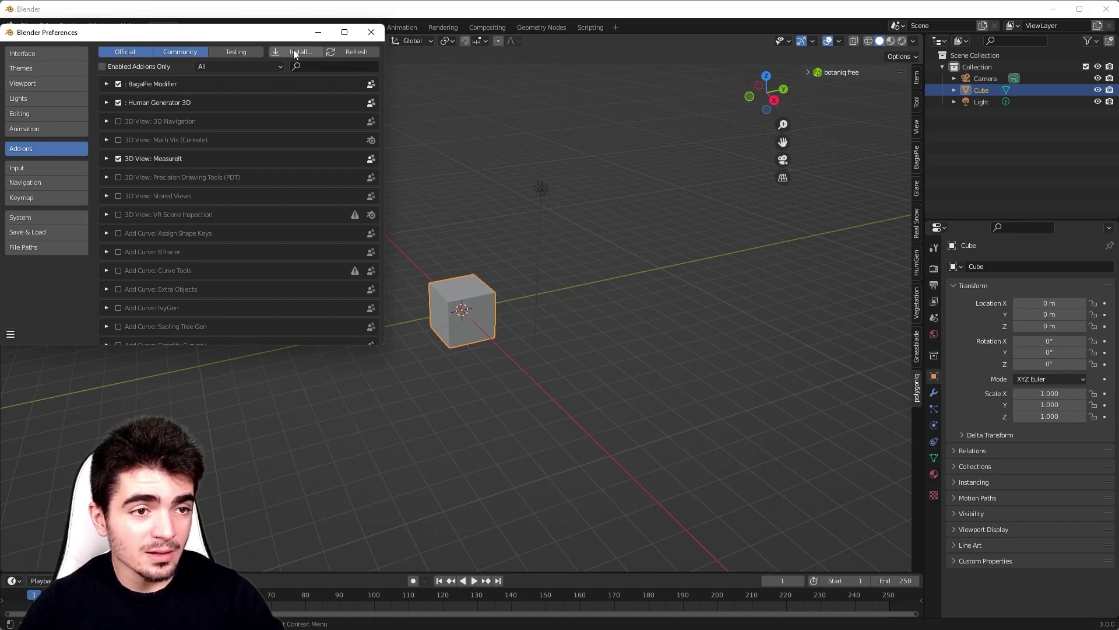
click(326, 67)
text(bato)
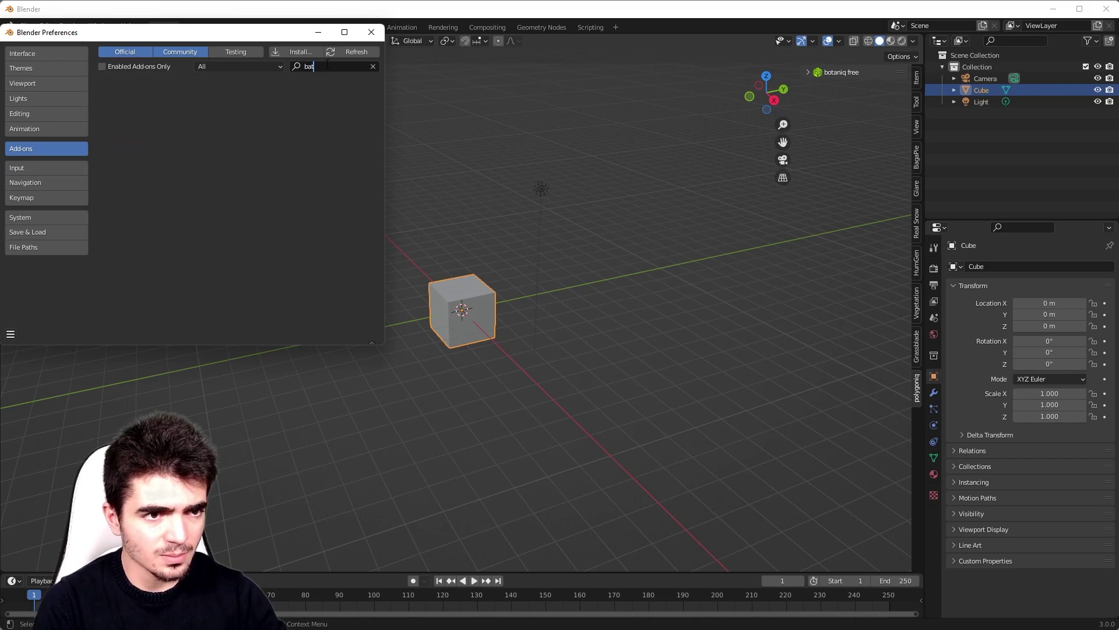
key(BackSpace)
key(BackSpace)
text(otani)
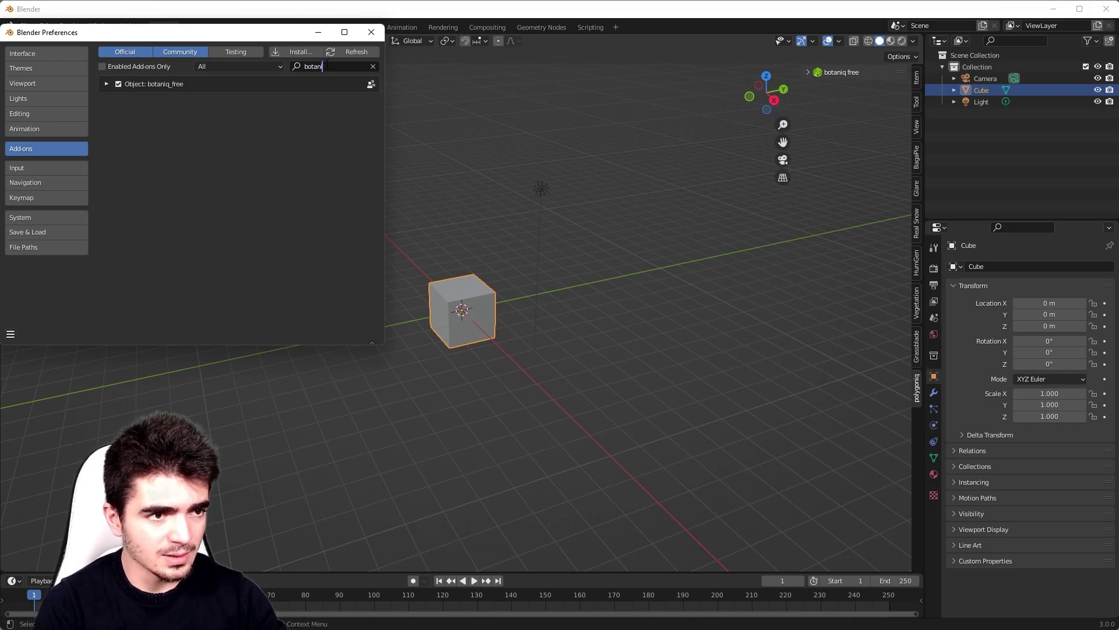
text(q)
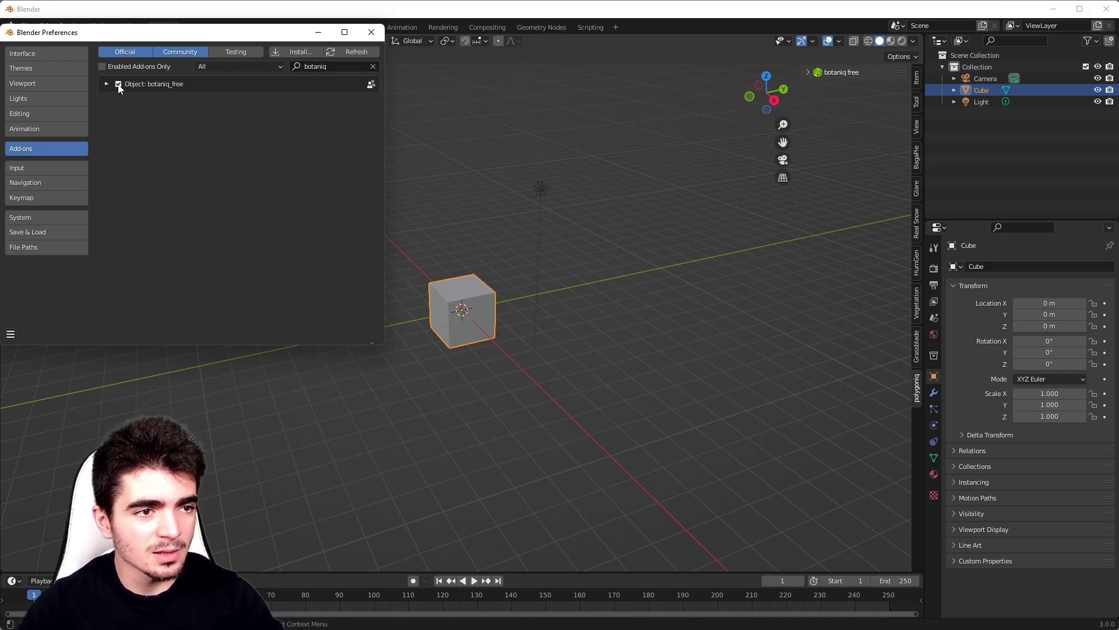
click(372, 33)
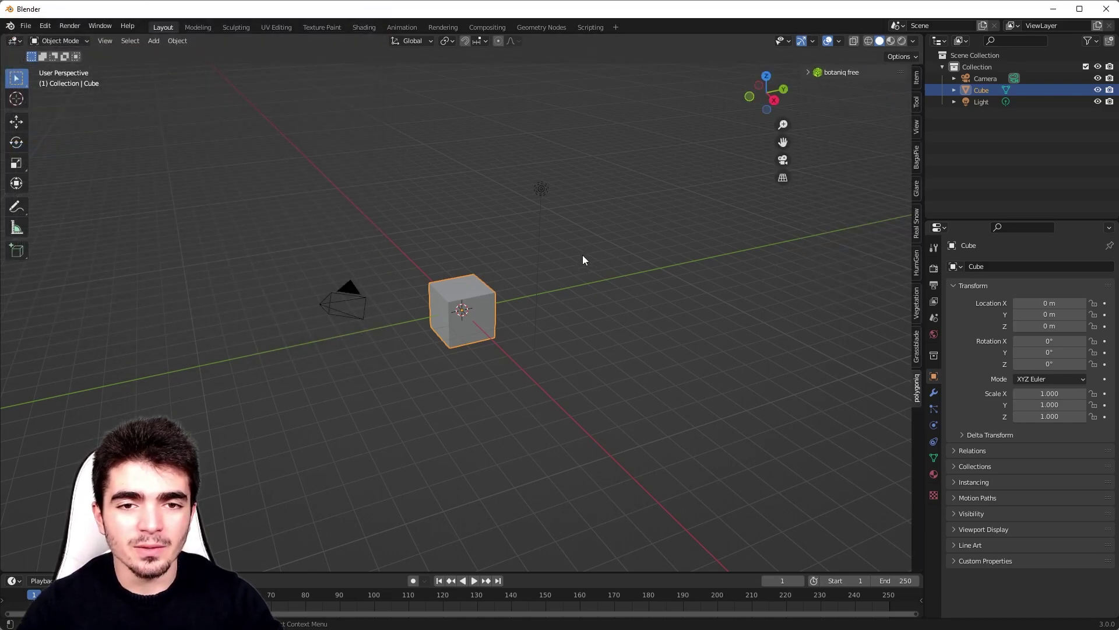
Step: Display the polygoniq tools in the 3D viewport and expand the botaniq free section
click(917, 78)
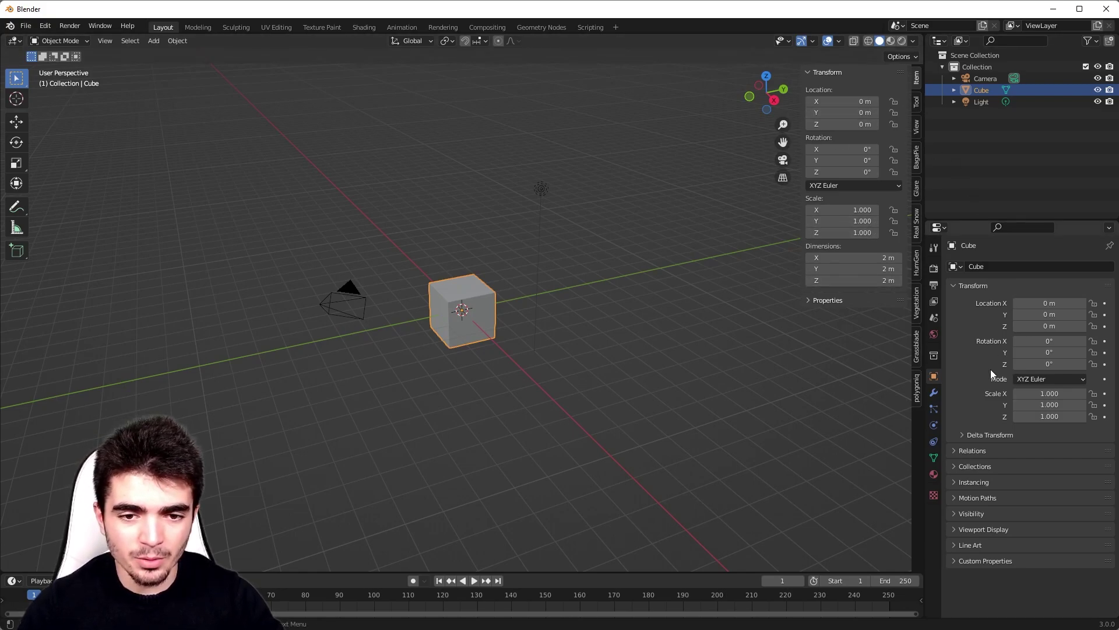
click(918, 382)
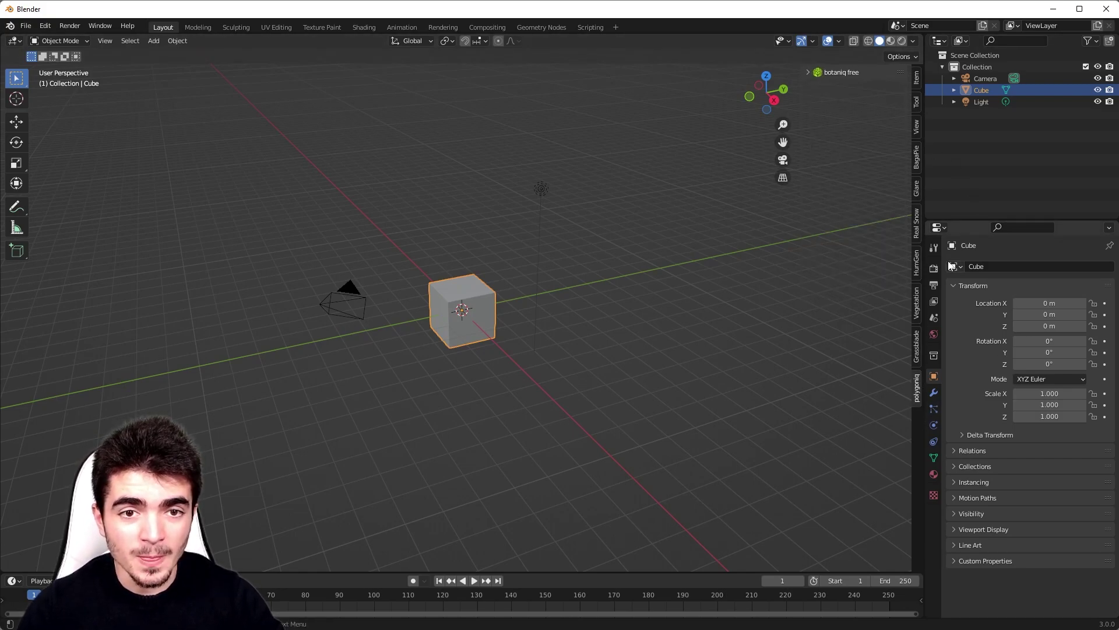
click(810, 72)
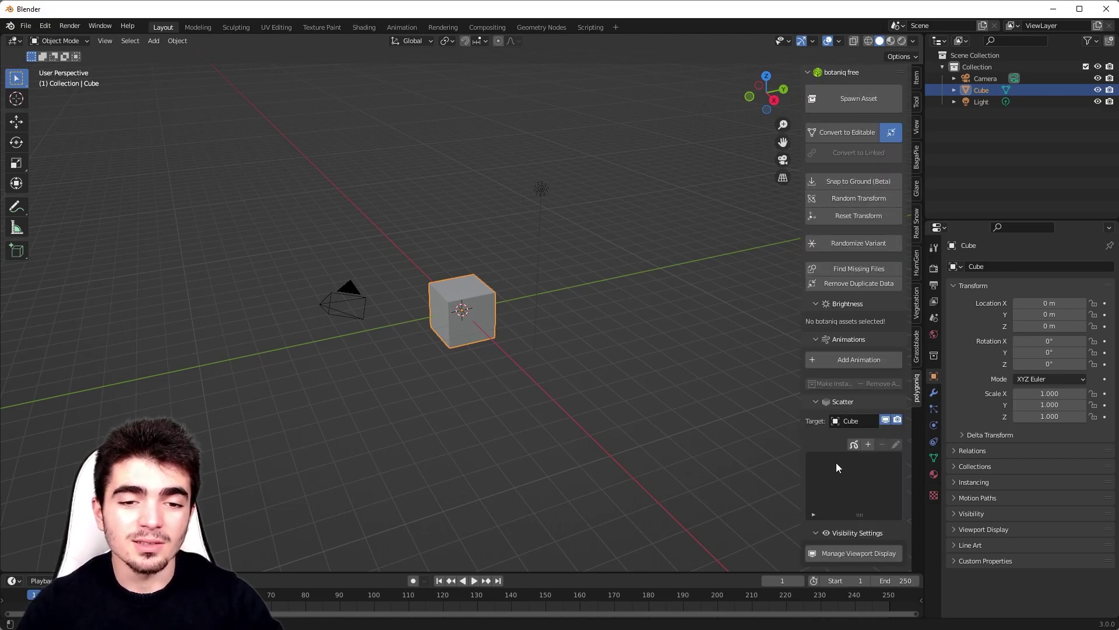
Step: Delete all the default objects from the scene: the camera, cube and light
scroll(538, 297, up, 2)
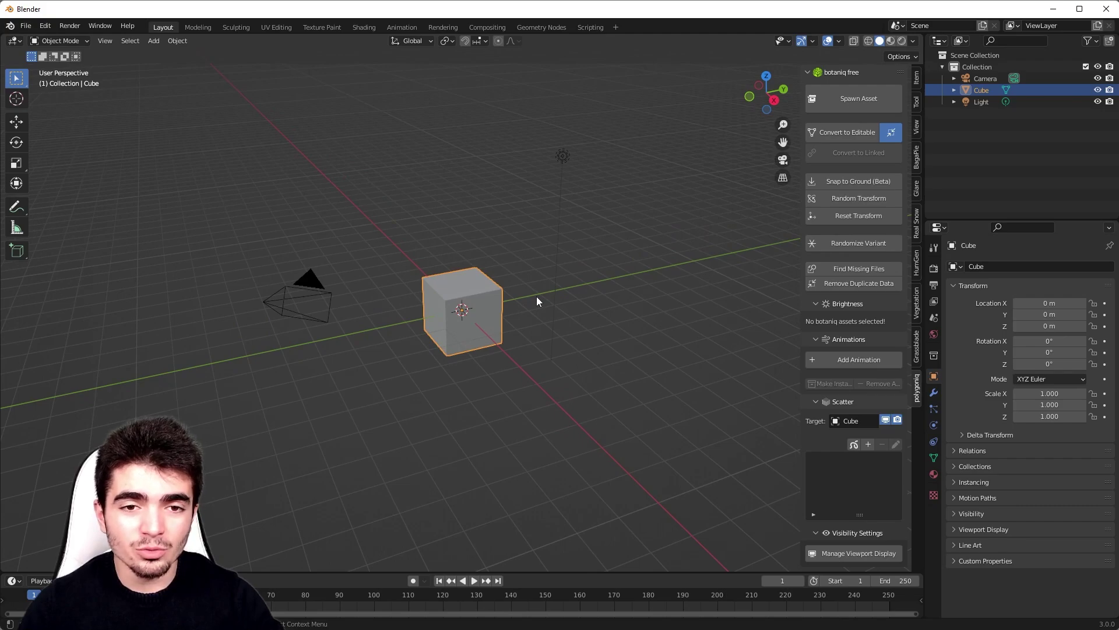
key(a)
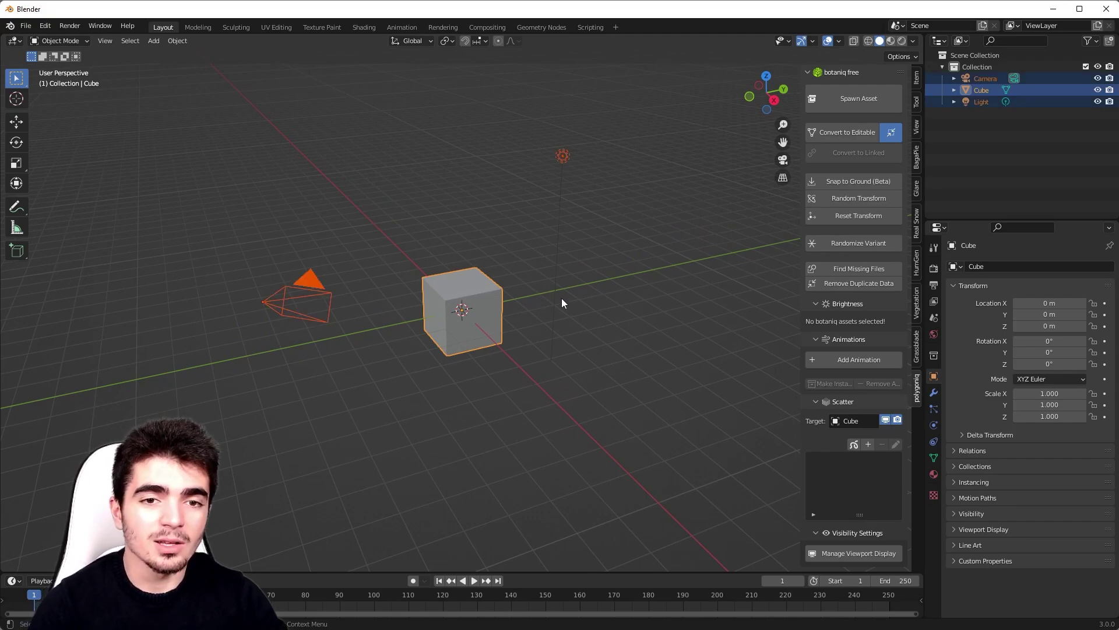
key(Delete)
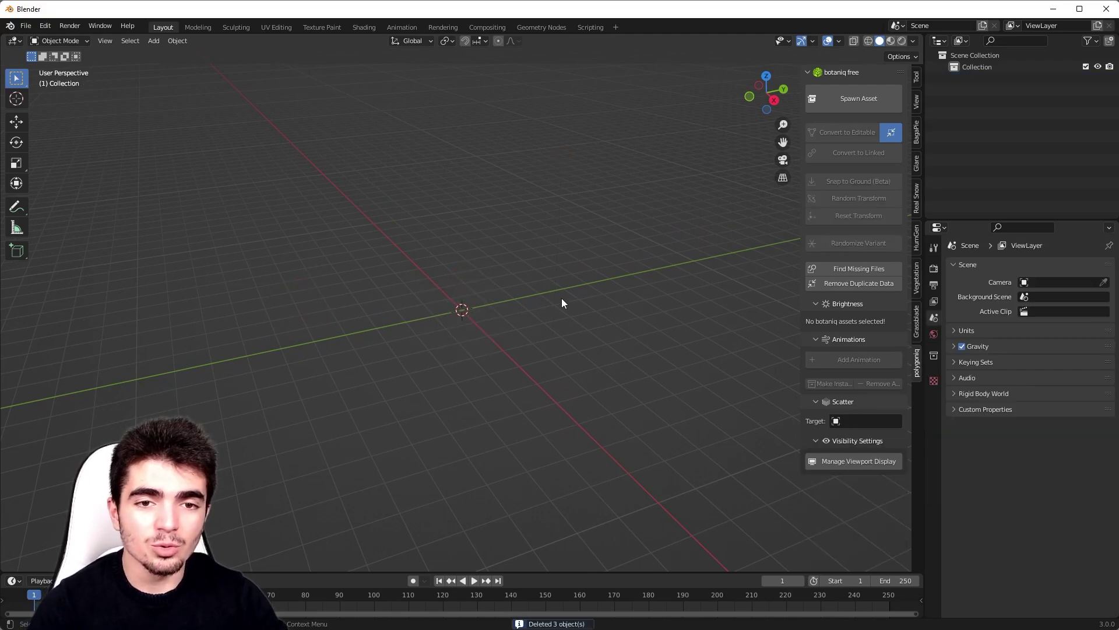
Step: Start spawning a botaniq asset and look through the category list and the coniferous and deciduous previews
click(851, 102)
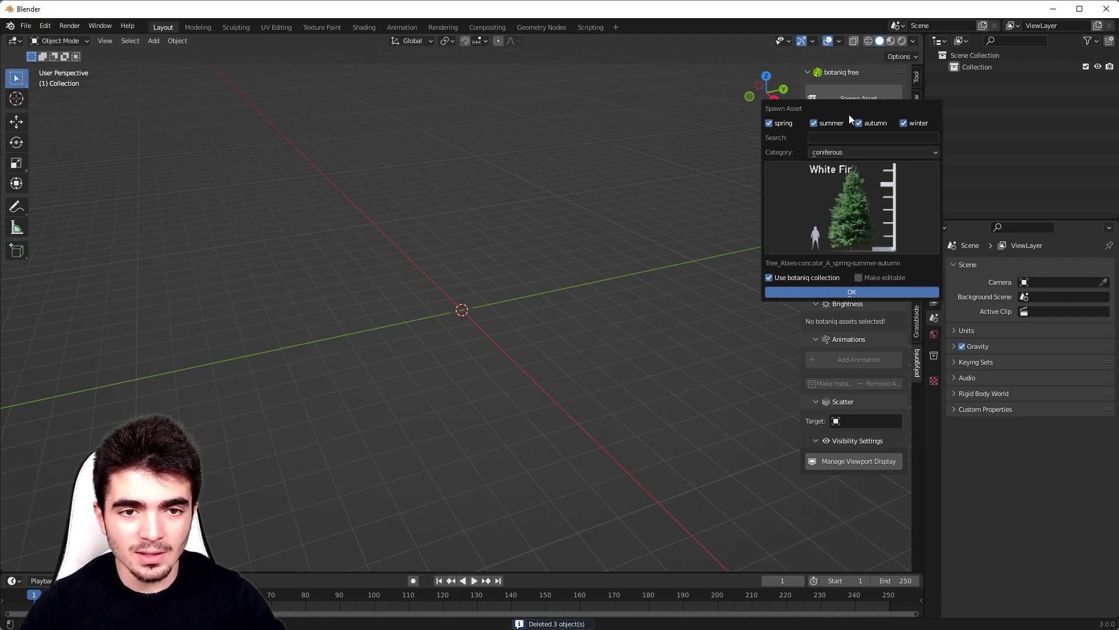
click(843, 153)
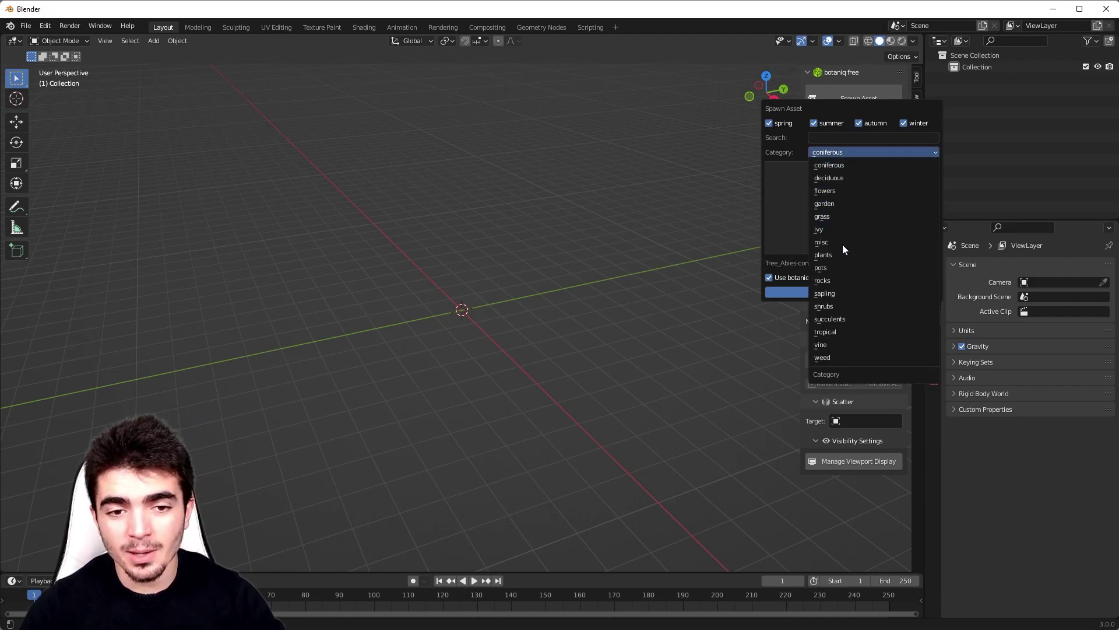
click(853, 150)
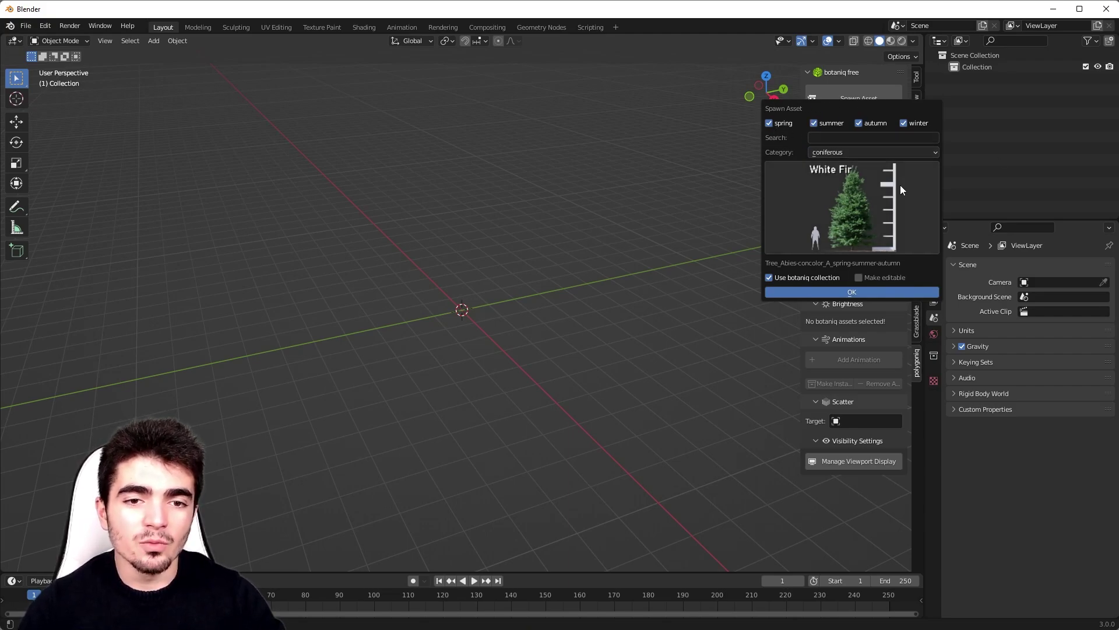
click(835, 188)
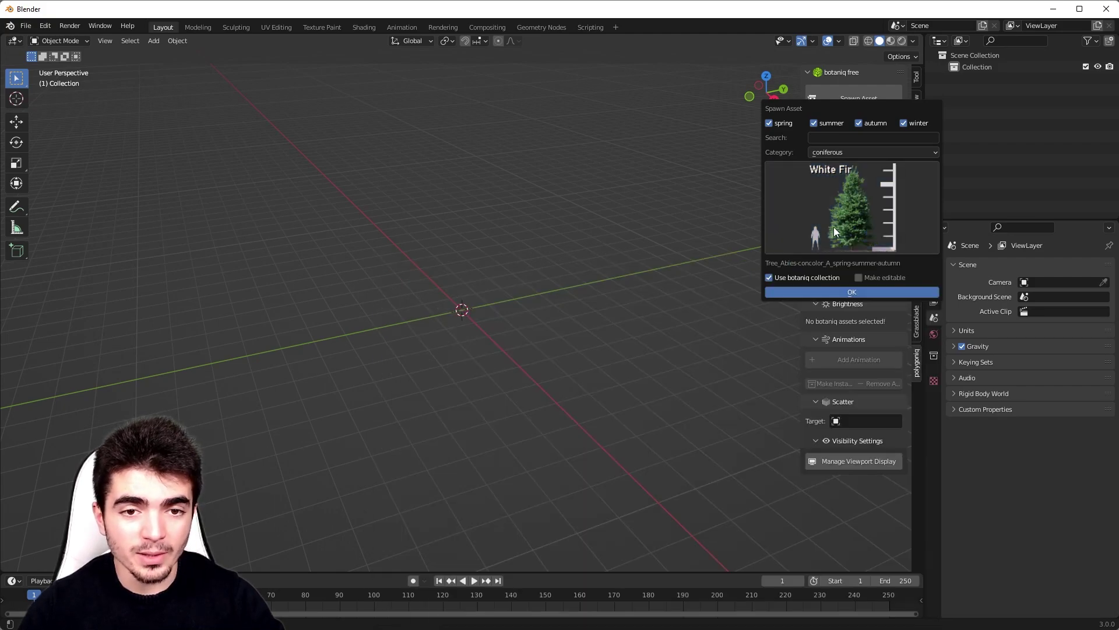
click(833, 153)
click(858, 182)
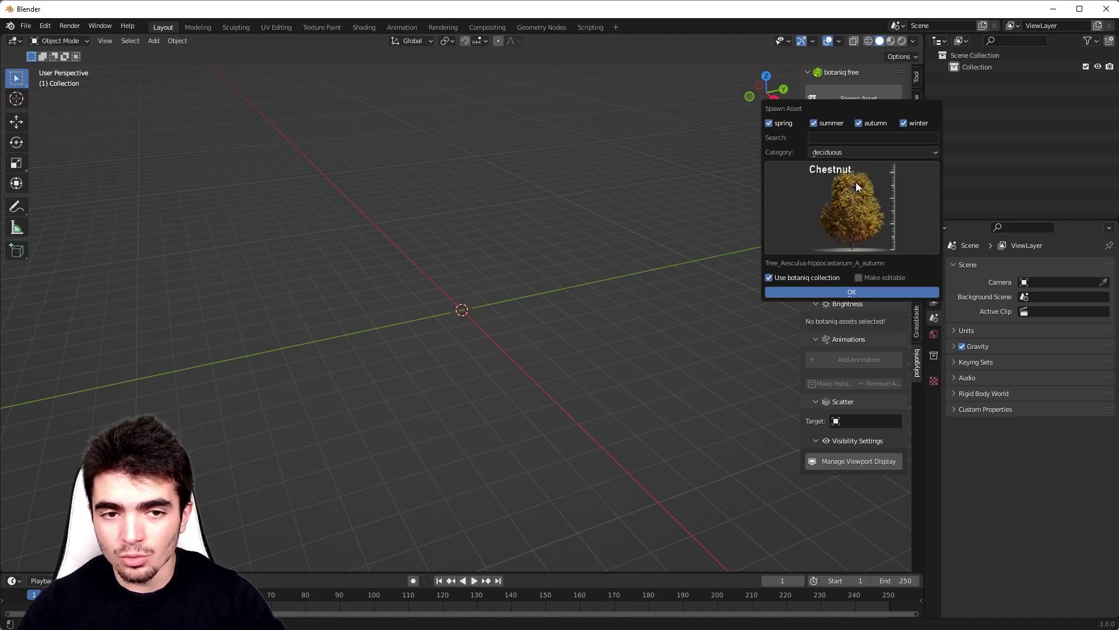
click(854, 182)
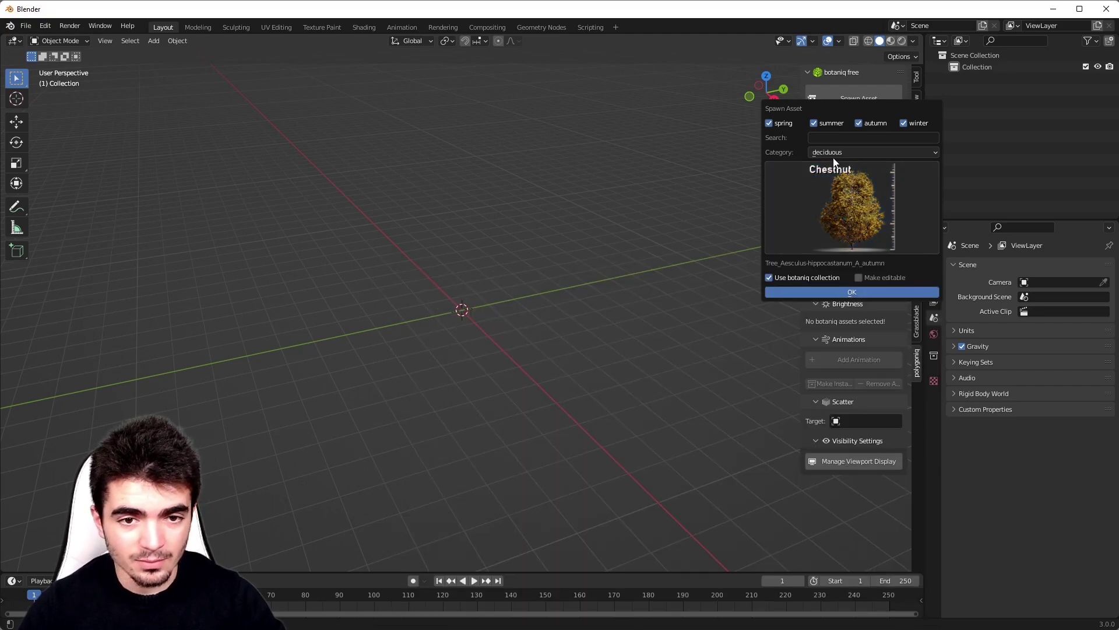
Step: Browse the available botaniq assets in the flowers, garden and grass categories
click(834, 154)
click(837, 191)
click(836, 193)
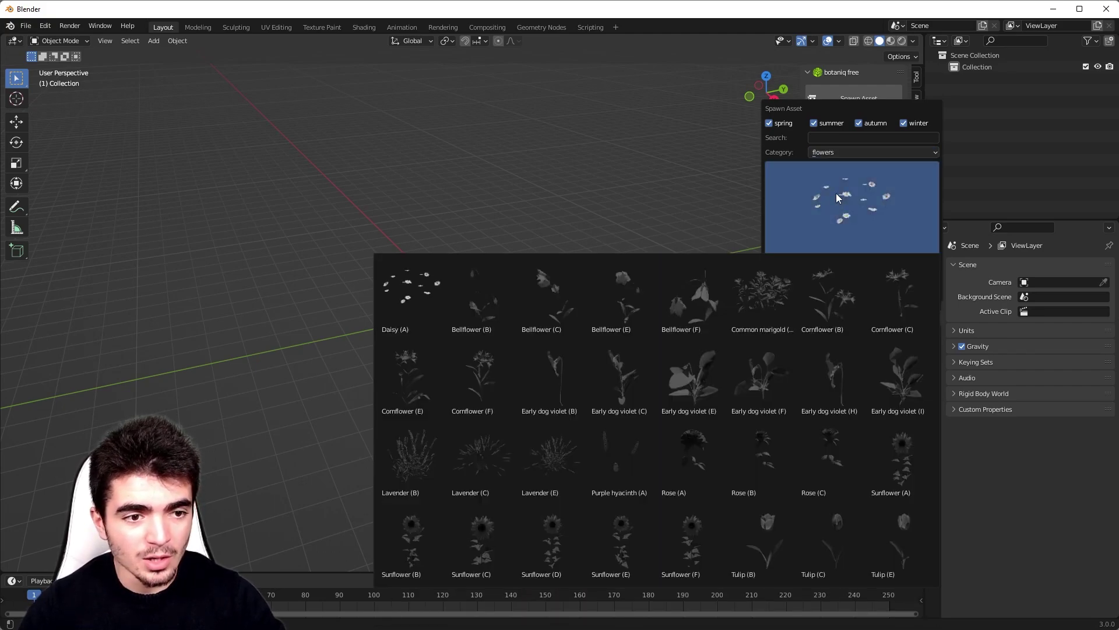
click(844, 153)
click(852, 201)
click(846, 199)
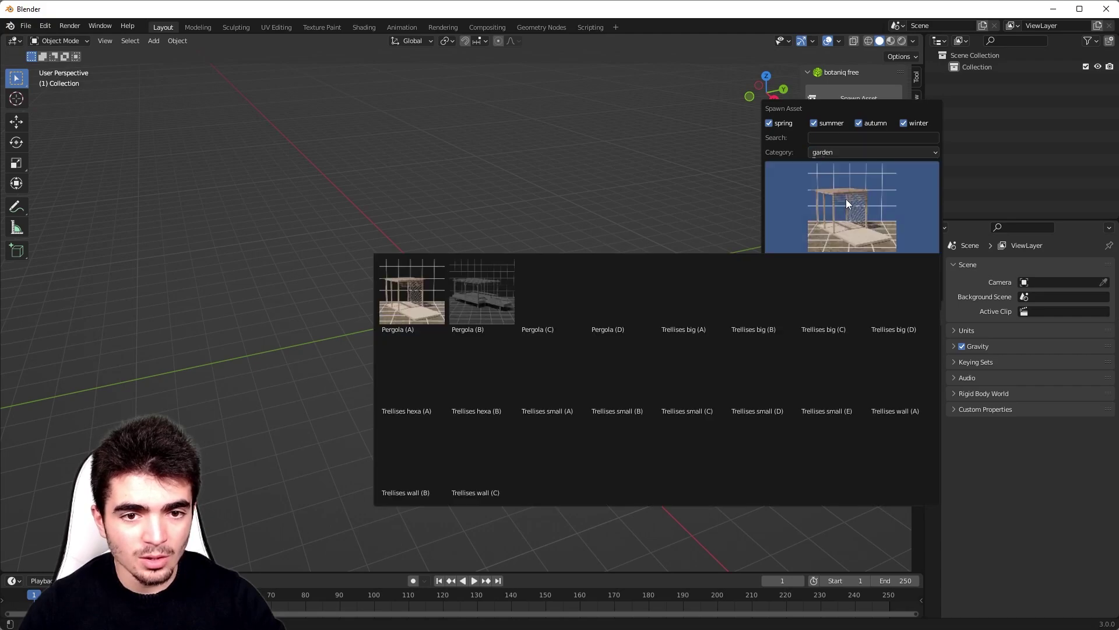
click(836, 154)
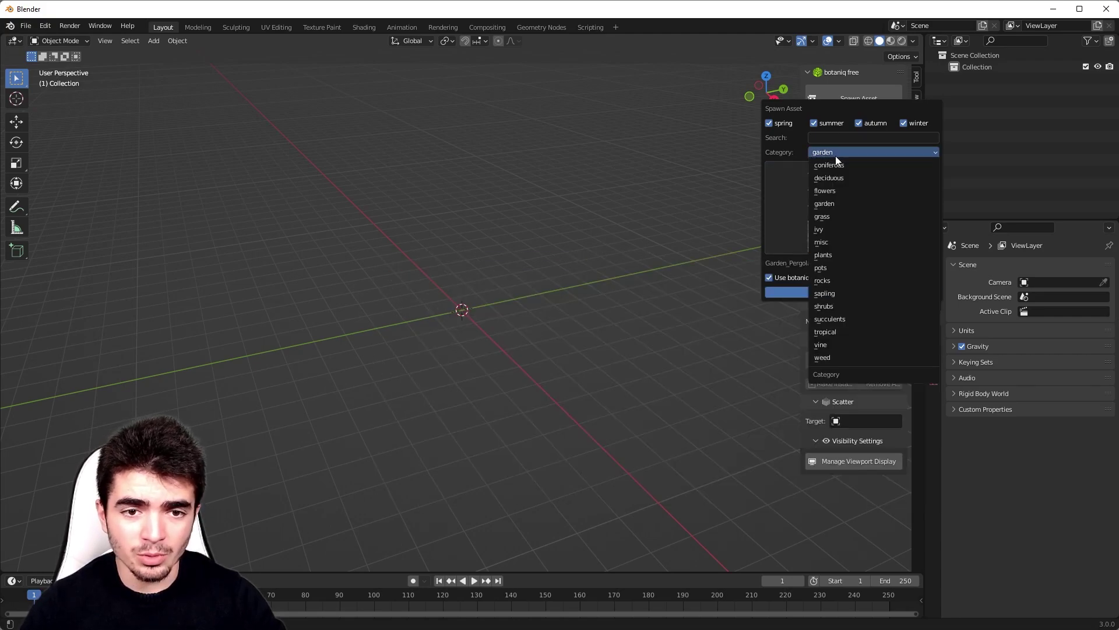
click(841, 216)
click(838, 210)
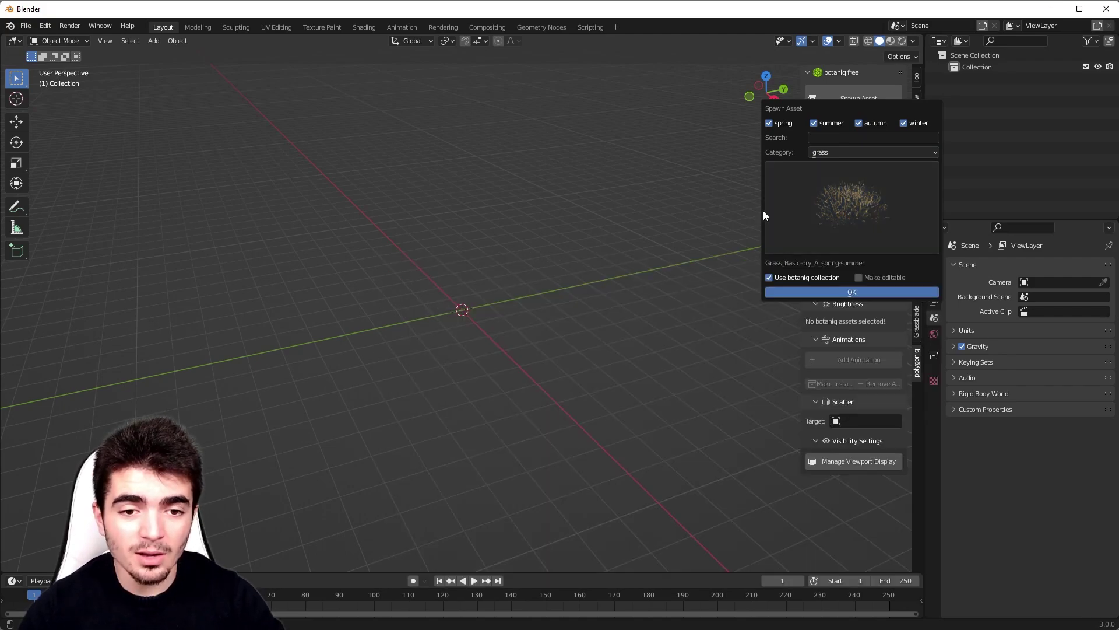
Step: Spawn the White Fir Abies concolor (A) from the coniferous category into the scene
click(823, 152)
click(836, 166)
click(854, 202)
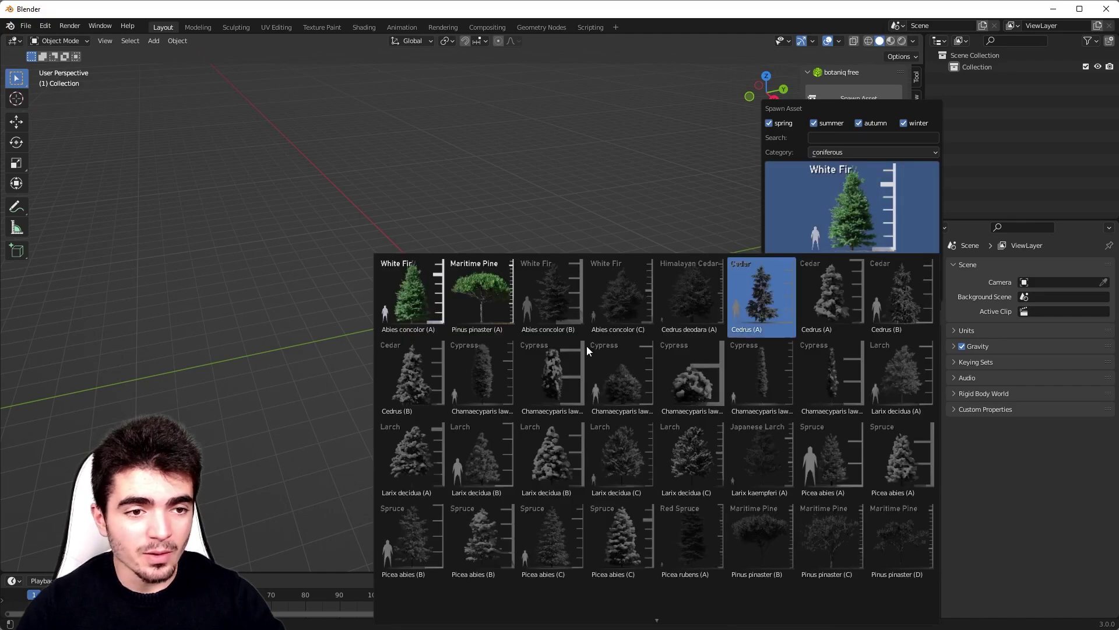
click(405, 299)
click(832, 293)
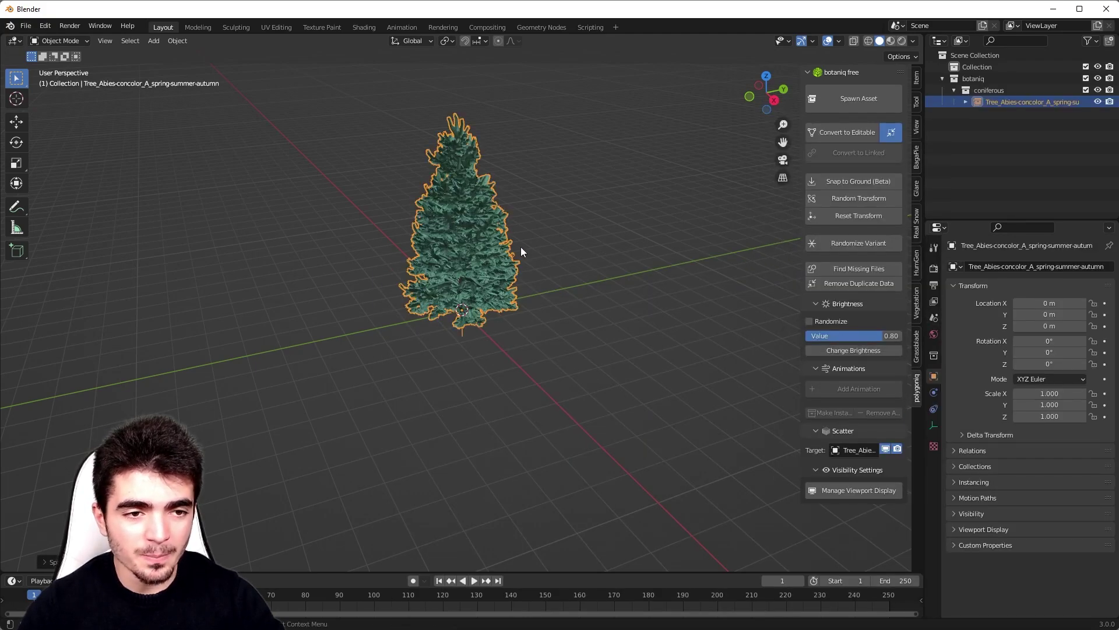
Step: Raise the White Fir tree about 4 m above the ground along the Z axis
key(alt+a)
middle_drag(621, 239, 558, 326)
click(470, 251)
scroll(584, 319, up, 3)
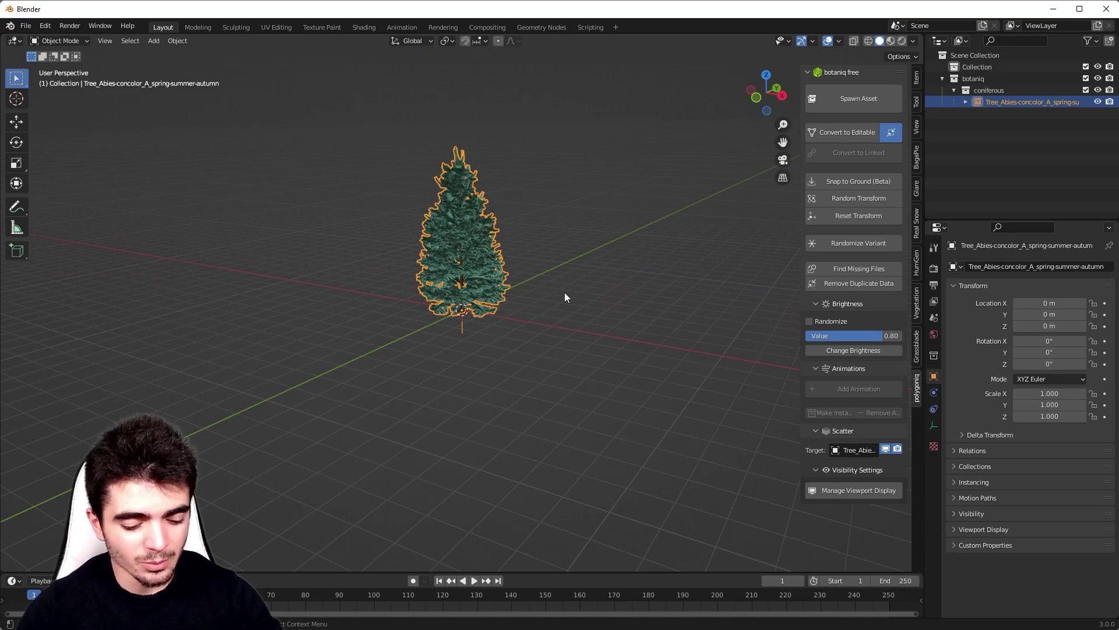
key(g)
key(z)
click(534, 199)
Step: Add a plane at the origin beneath the tree and scale it up about 4.2 times
key(shift+a)
mouse_move(537, 193)
click(582, 196)
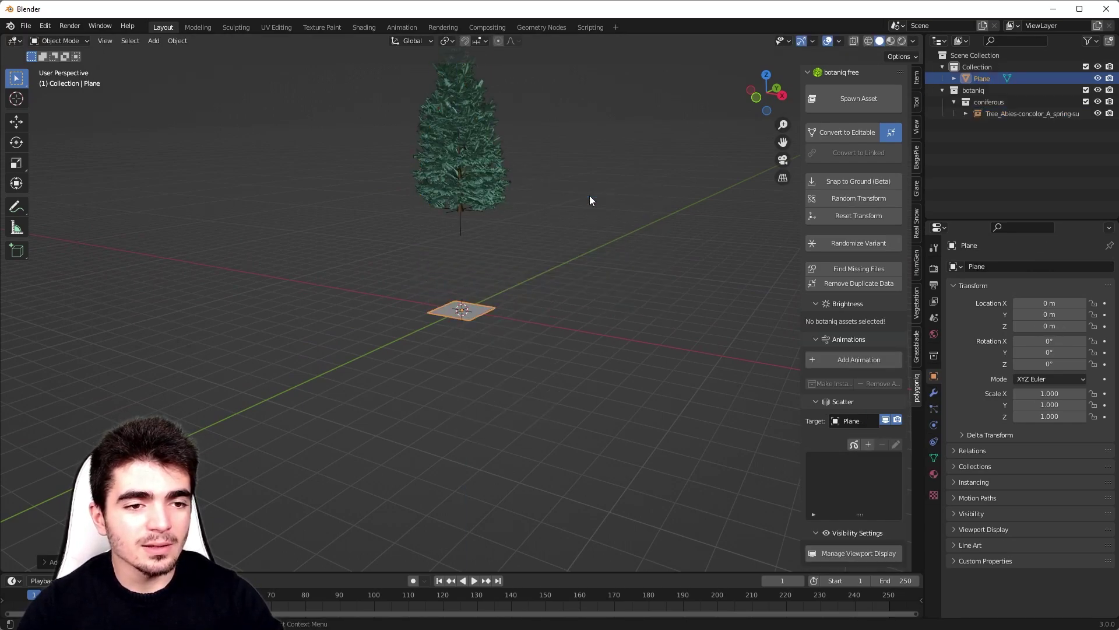
key(s)
click(709, 190)
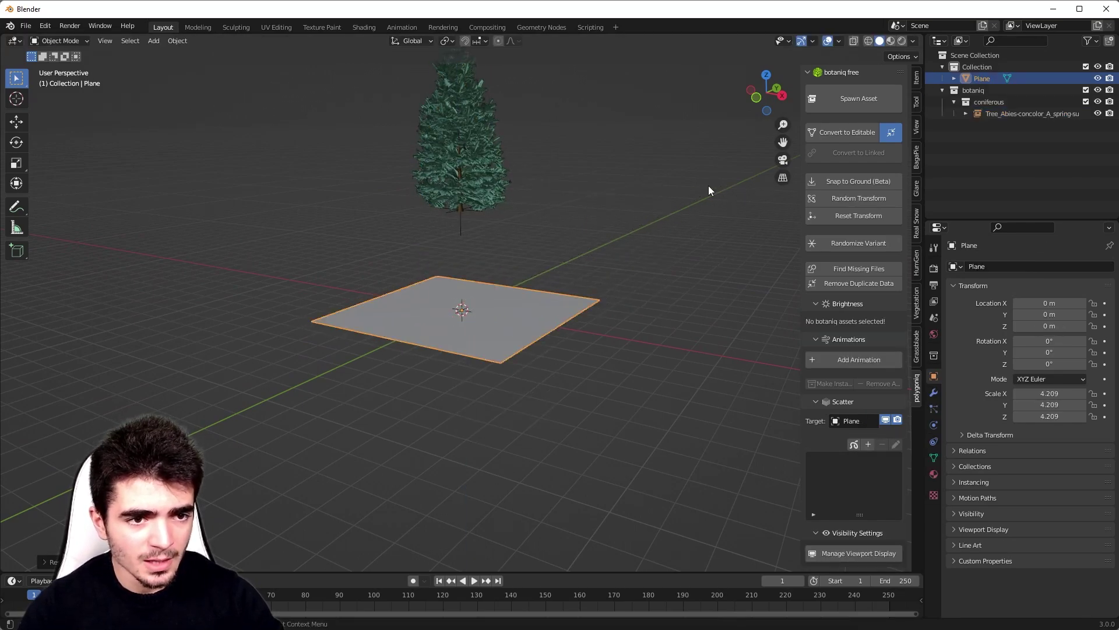
Step: Select the floating White Fir tree and snap it to the ground plane
click(492, 154)
scroll(539, 229, up, 2)
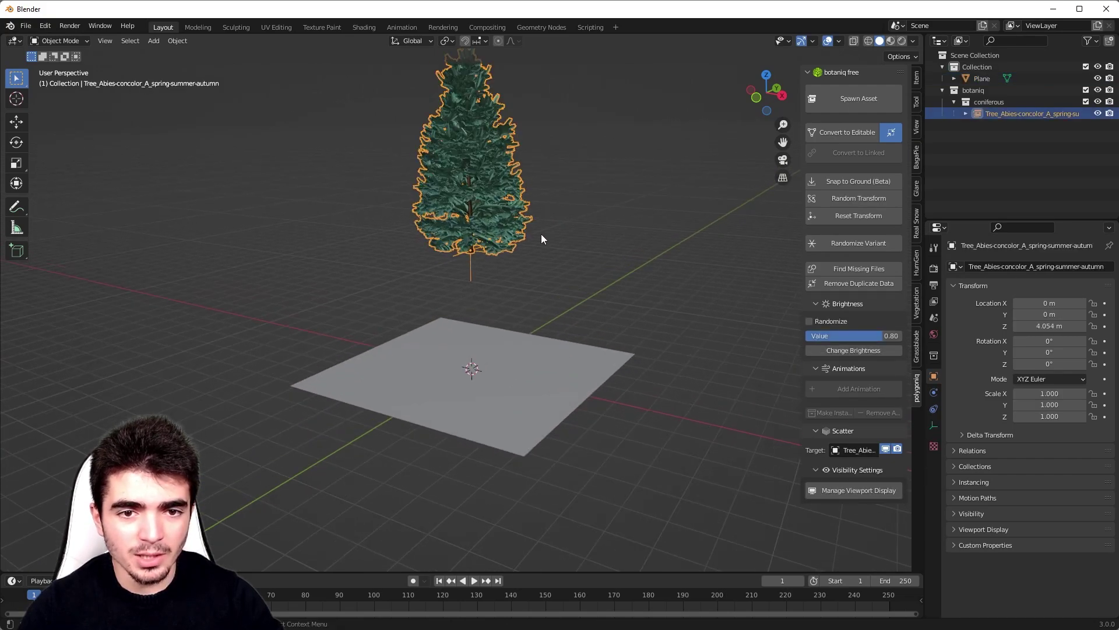
click(849, 182)
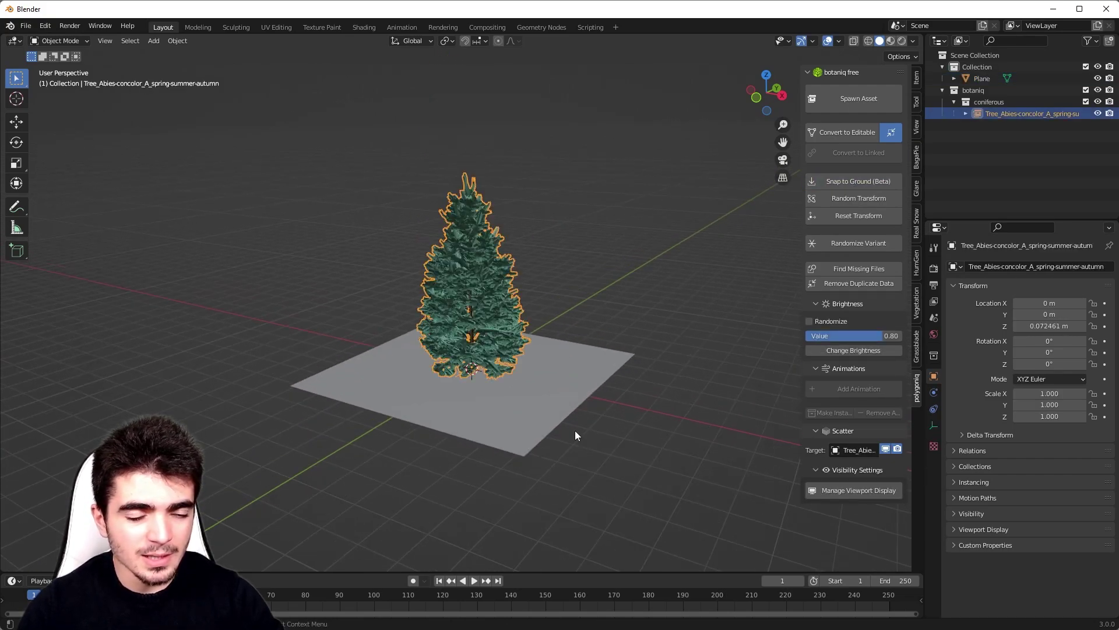
Step: Apply Random Transform to the tree repeatedly to vary its rotation and scale
middle_drag(574, 431, 519, 403)
shift+middle_drag(520, 403, 534, 316)
scroll(525, 280, up, 5)
middle_drag(520, 270, 560, 328)
scroll(529, 304, down, 4)
middle_drag(560, 328, 578, 307)
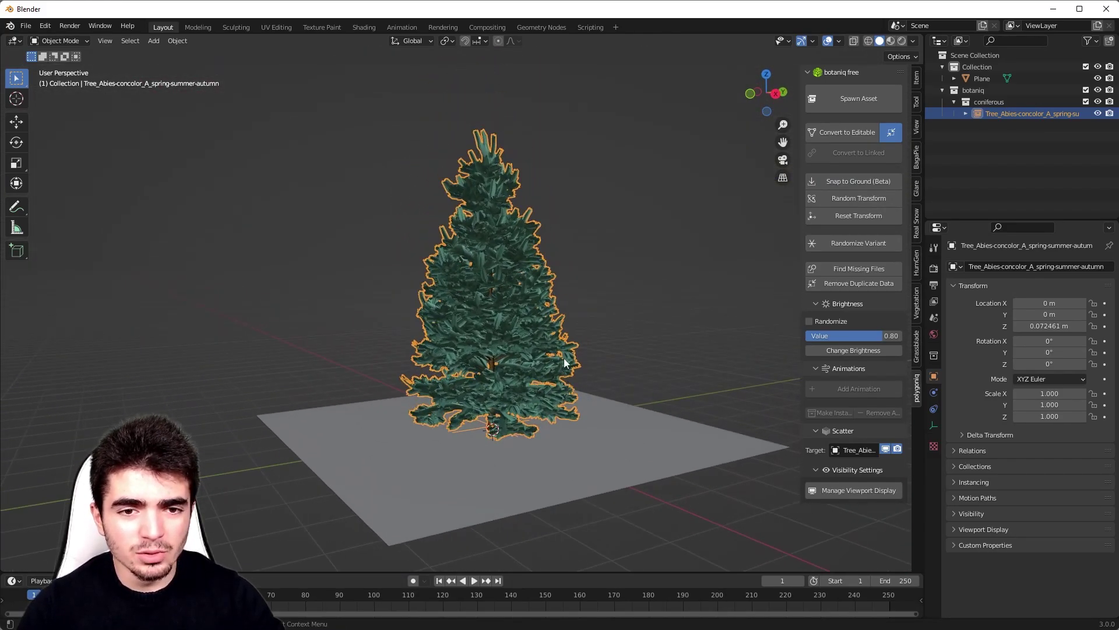
click(841, 197)
click(842, 197)
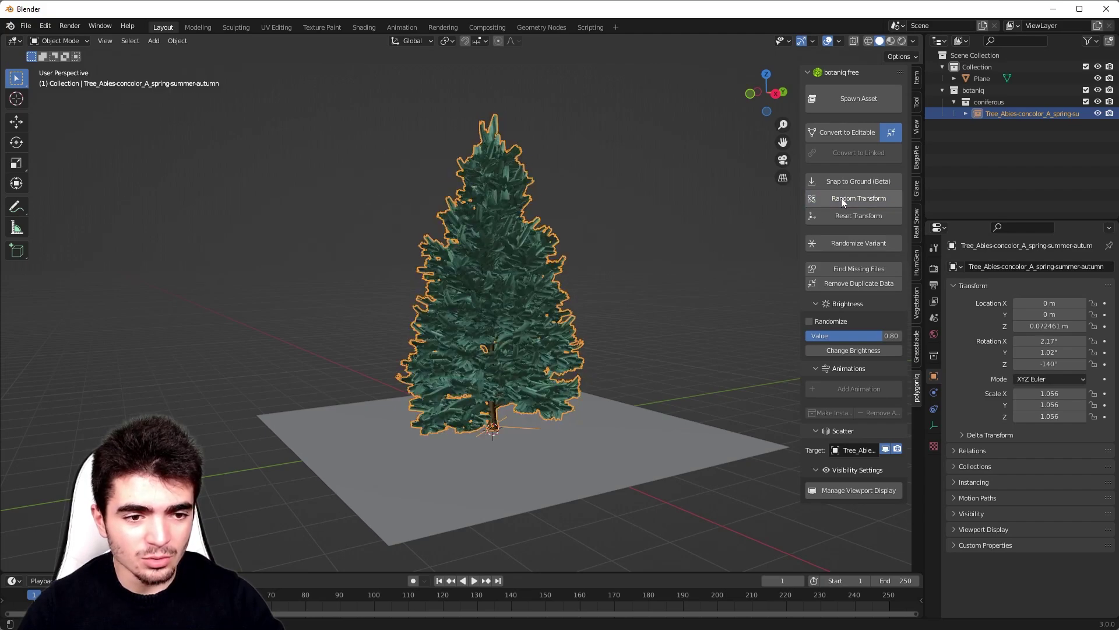
click(841, 197)
click(841, 198)
click(842, 198)
click(841, 198)
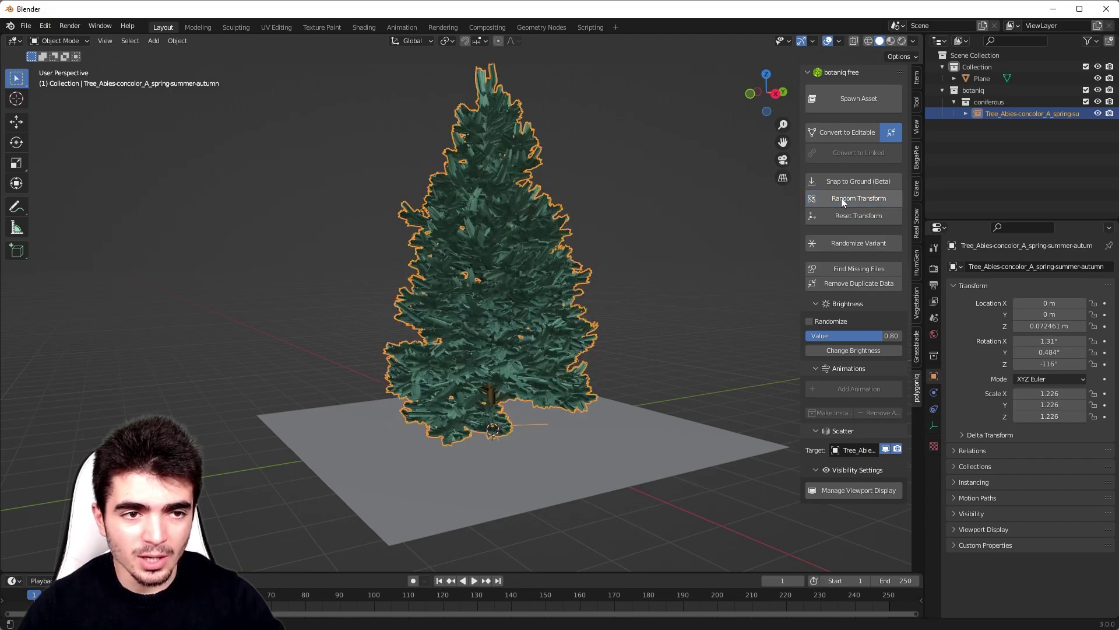
click(842, 198)
click(841, 198)
click(843, 198)
click(842, 198)
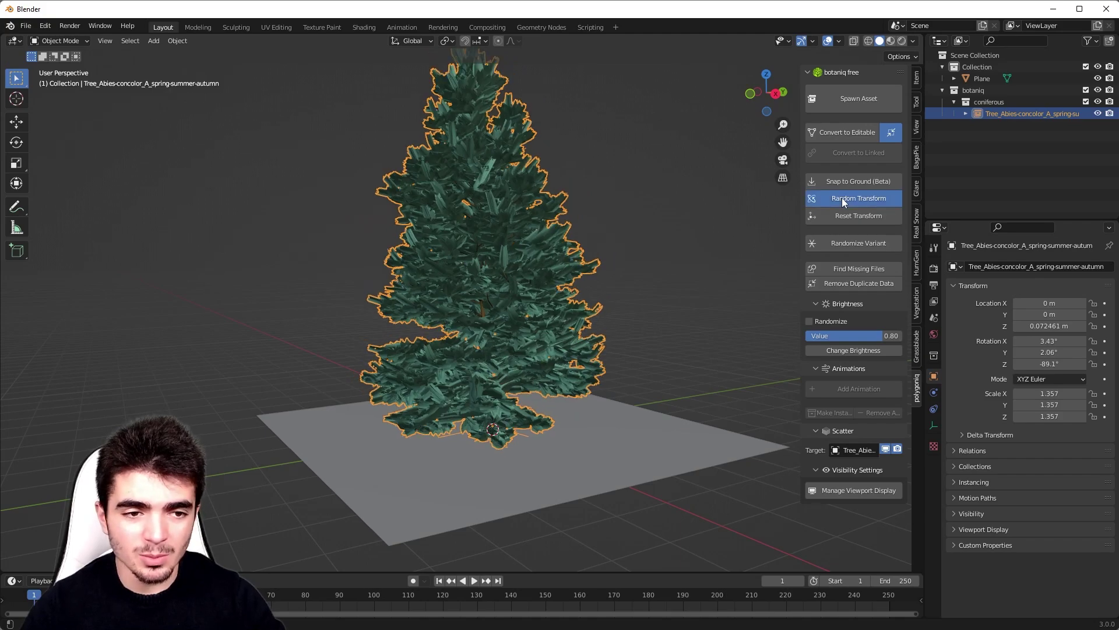
click(842, 197)
Step: Snap the randomly transformed tree to the ground plane again
scroll(665, 263, down, 3)
middle_drag(617, 278, 617, 323)
scroll(672, 285, up, 2)
scroll(632, 316, down, 1)
click(856, 185)
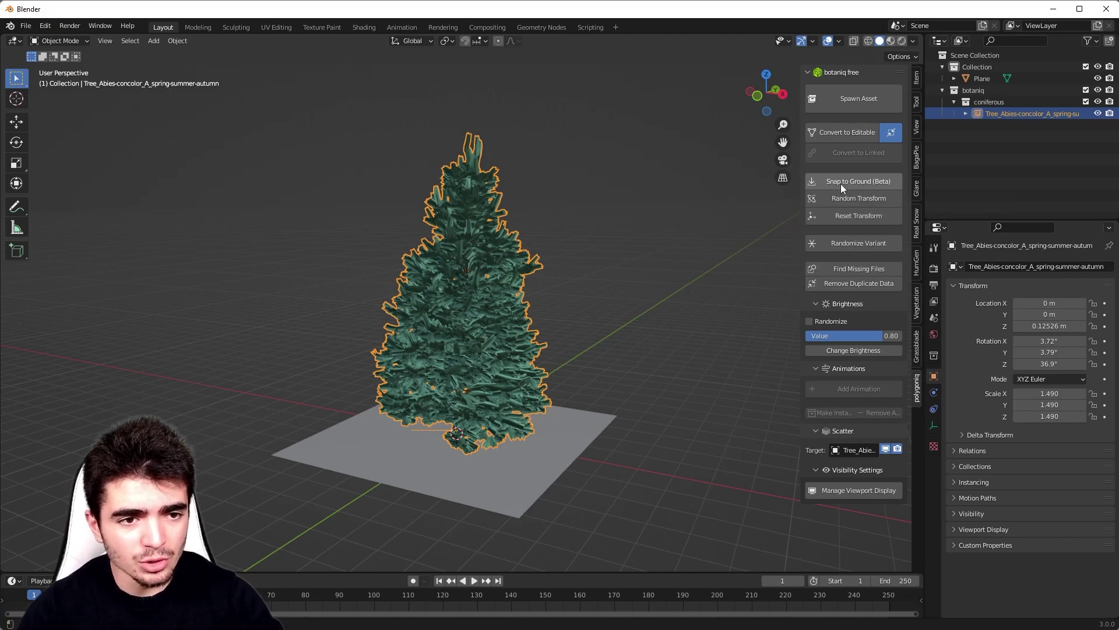
Step: Randomize the re-snapped tree's rotation and scale several times while checking how its trunk meets the plane from different angles
click(847, 199)
click(847, 198)
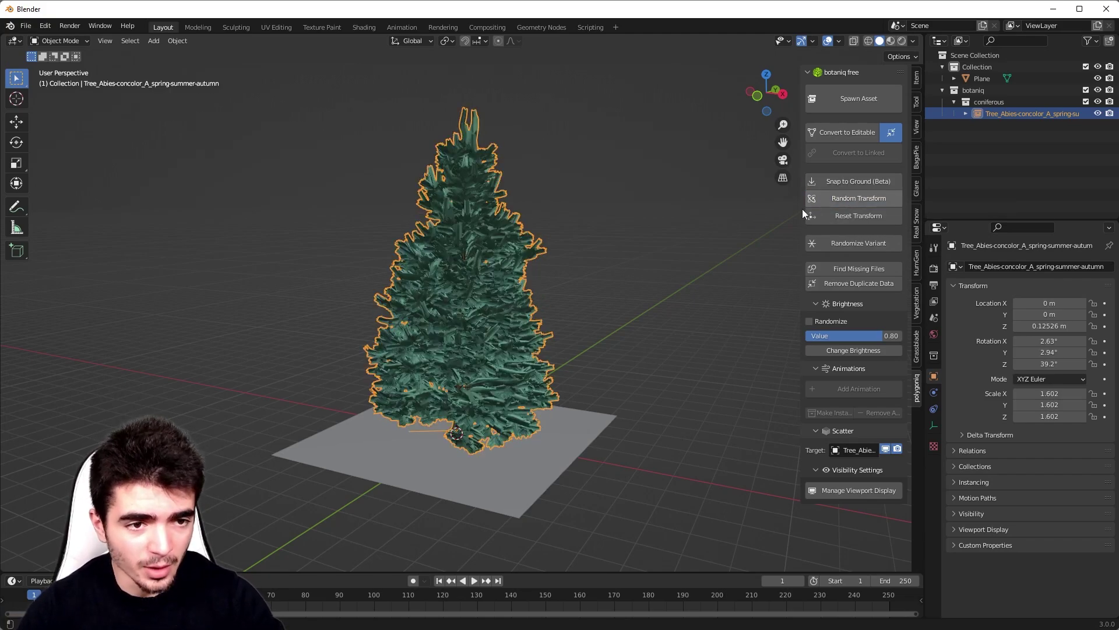
middle_drag(581, 262, 607, 242)
click(855, 199)
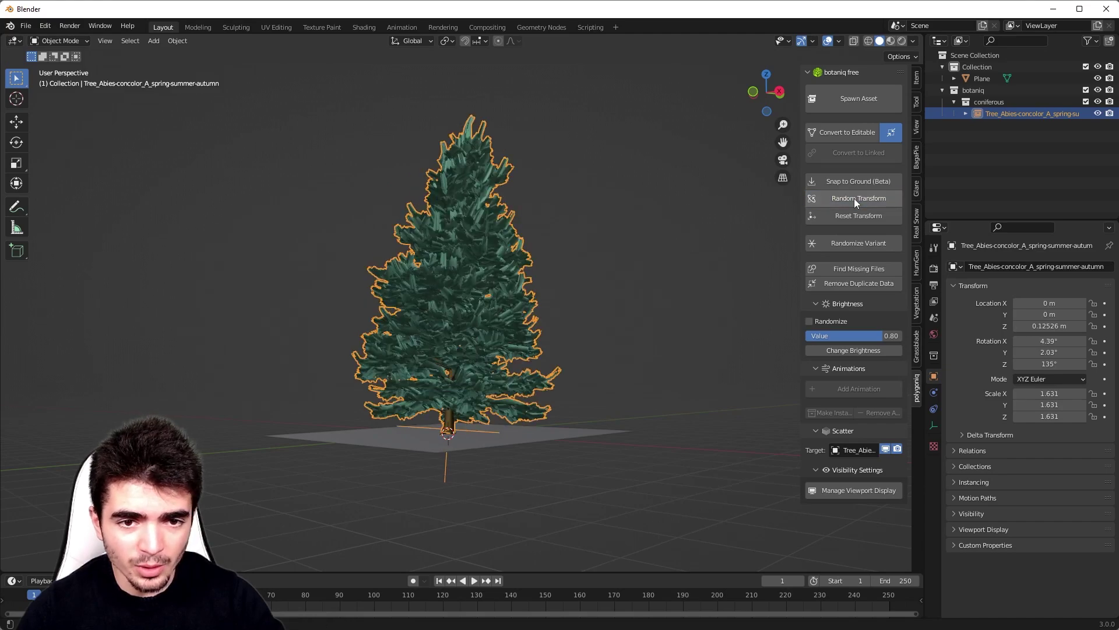
click(854, 199)
middle_drag(697, 255, 824, 248)
click(848, 199)
click(848, 199)
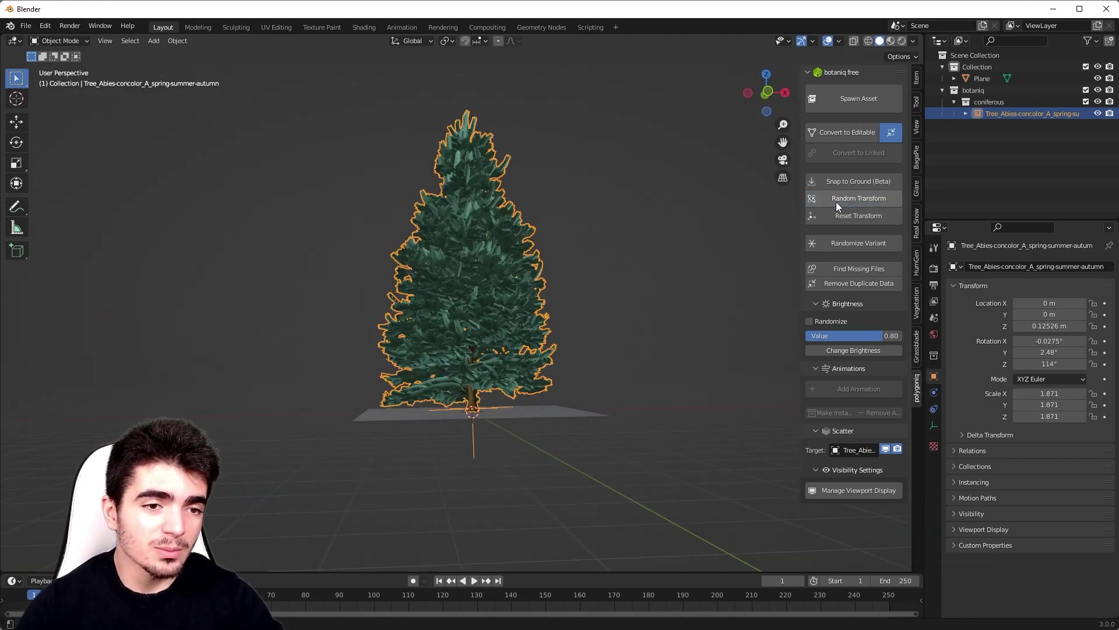
middle_drag(760, 251, 515, 280)
middle_drag(629, 337, 653, 327)
click(865, 200)
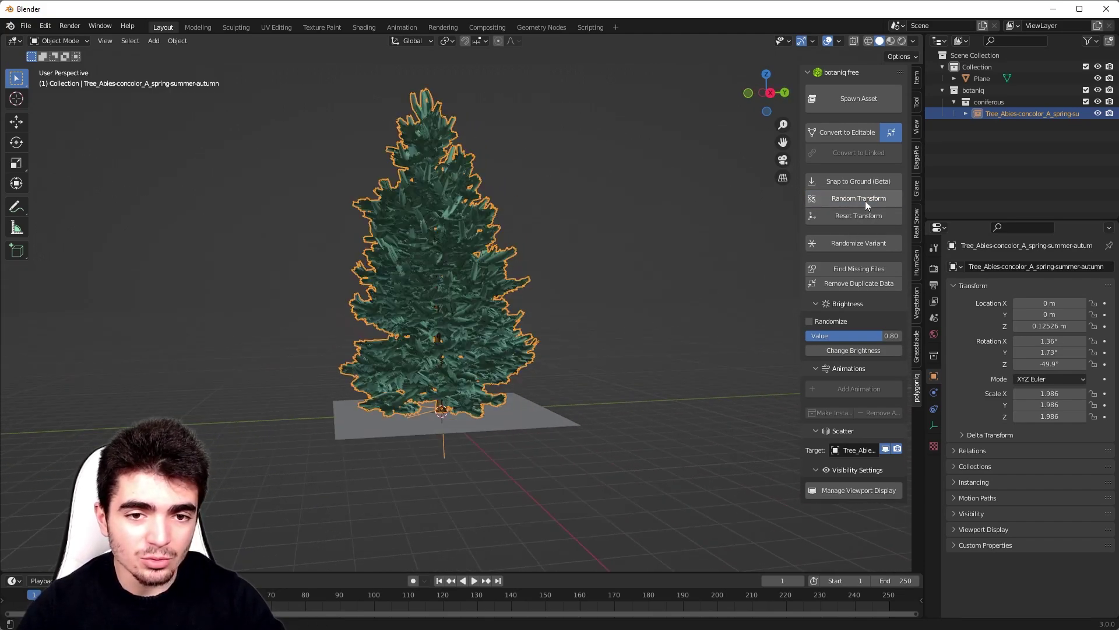
Step: Convert the linked White Fir tree to an editable object
middle_drag(827, 246, 722, 254)
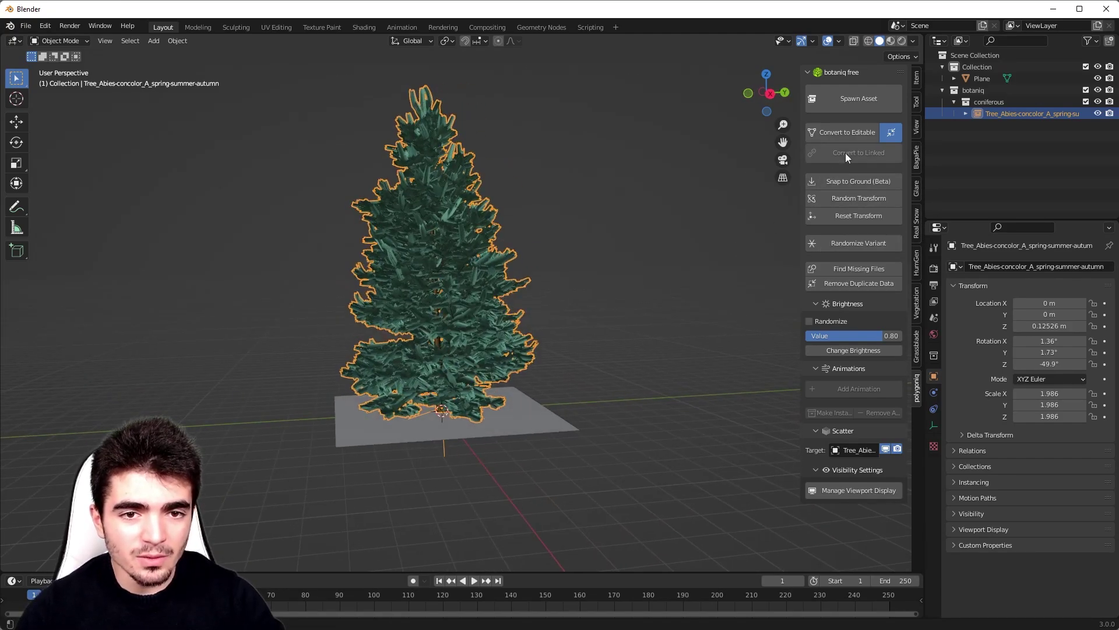
click(859, 132)
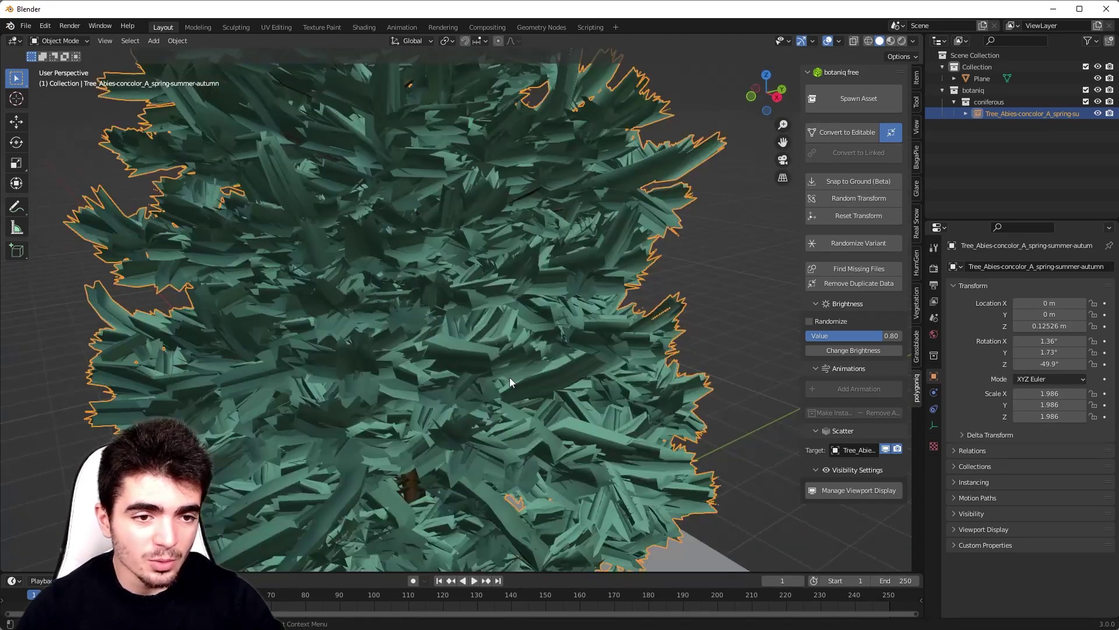
middle_drag(510, 383, 413, 334)
scroll(490, 316, down, 3)
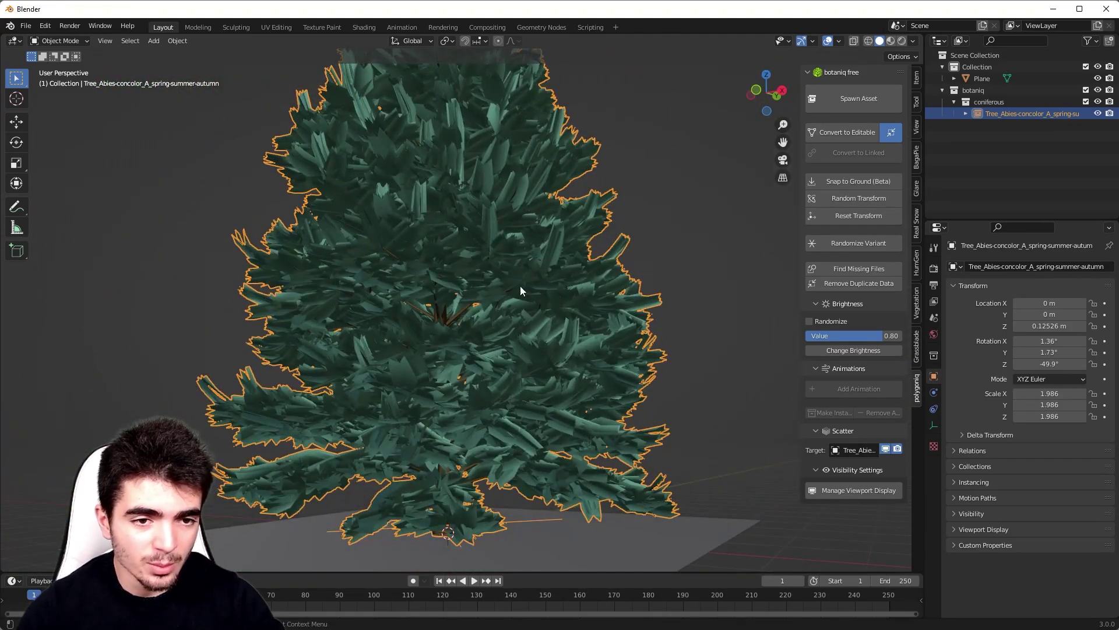
scroll(503, 270, down, 2)
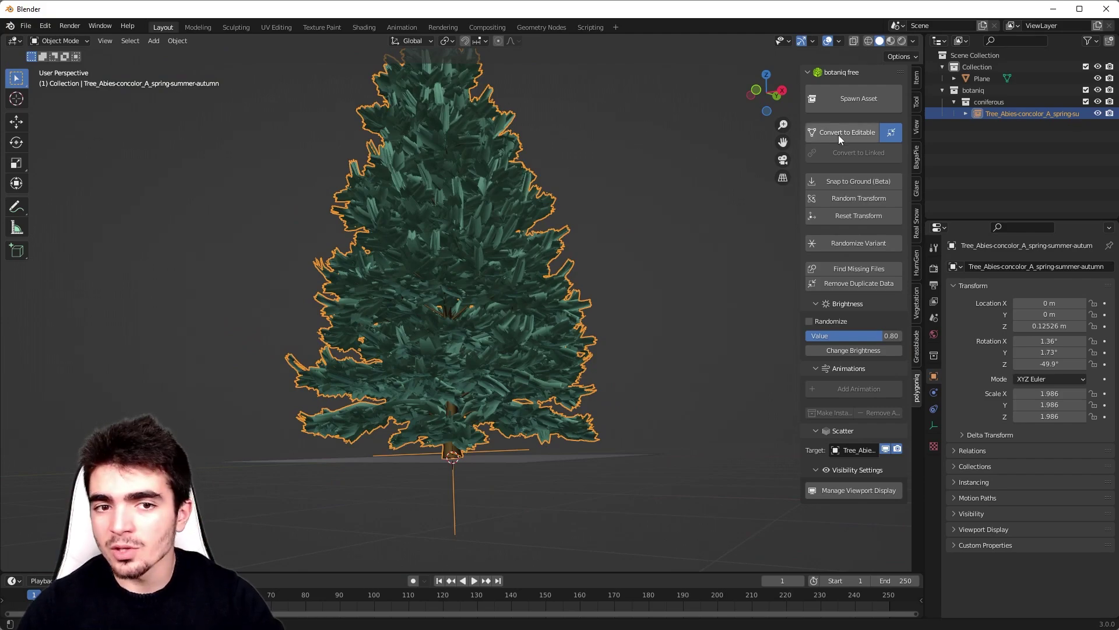
scroll(672, 172, down, 1)
shift+middle_drag(673, 172, 699, 215)
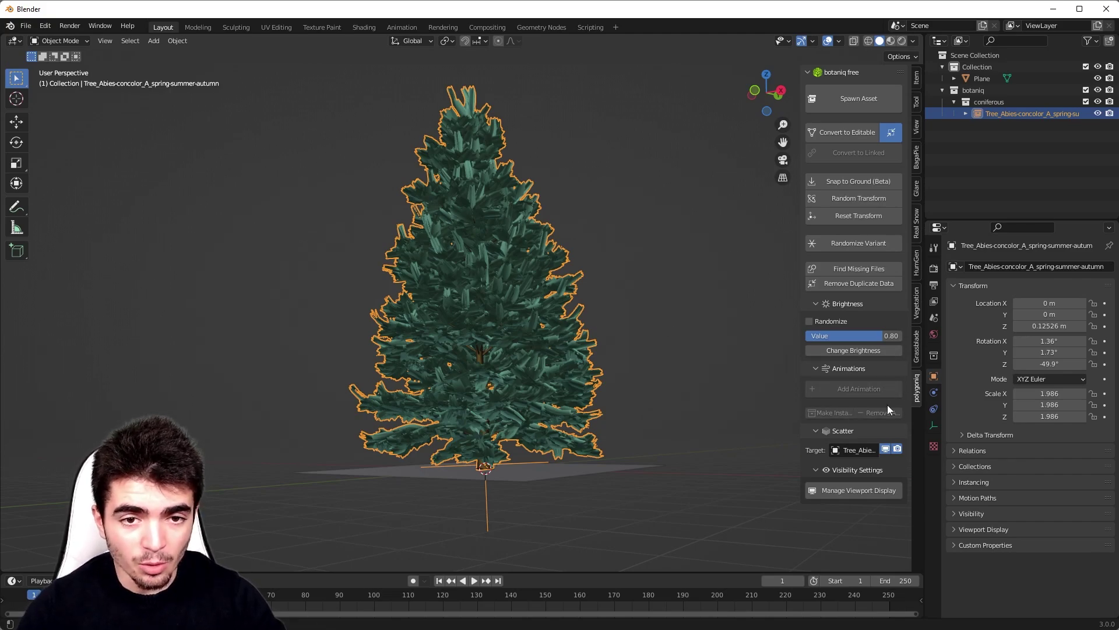
click(844, 135)
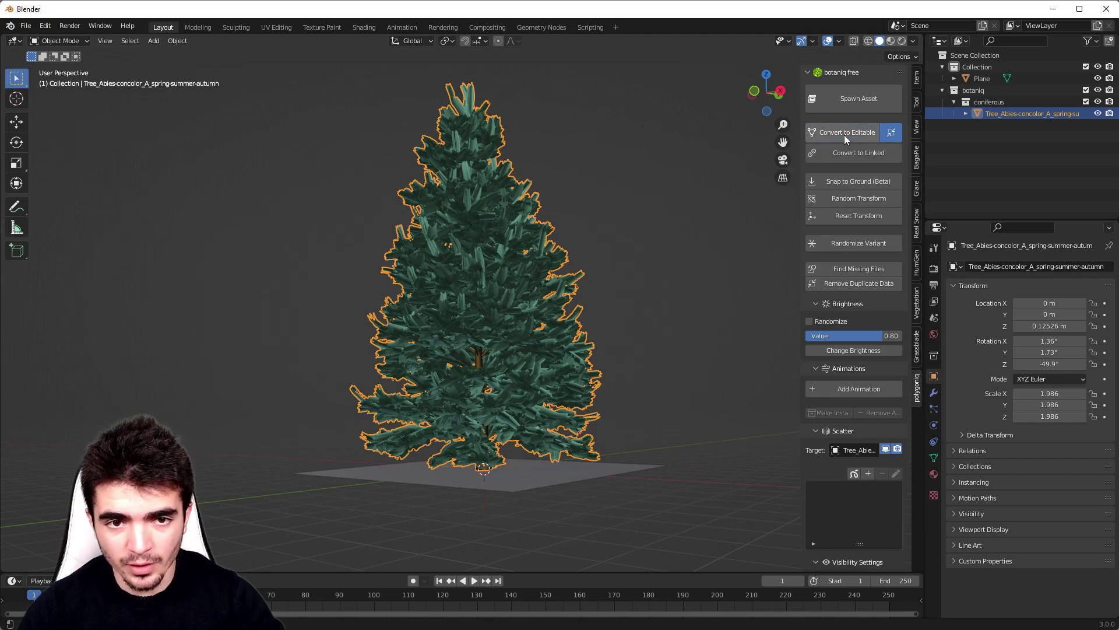
Step: Add a Default wind animation to the editable tree with Automatic Make Instance enabled
middle_drag(702, 428, 735, 409)
scroll(736, 411, up, 2)
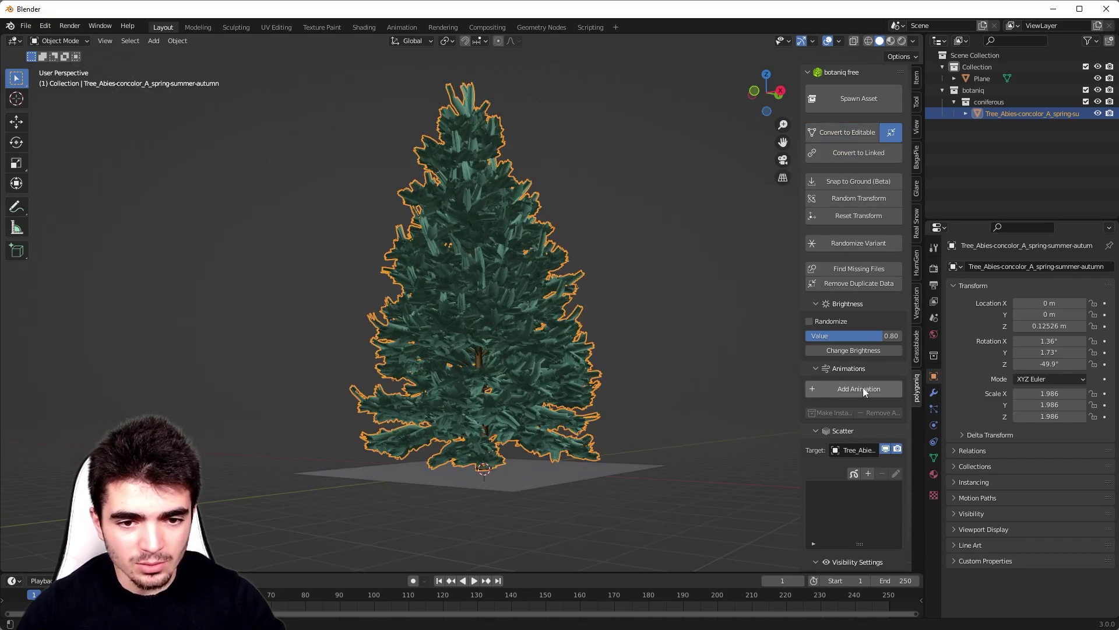
click(863, 388)
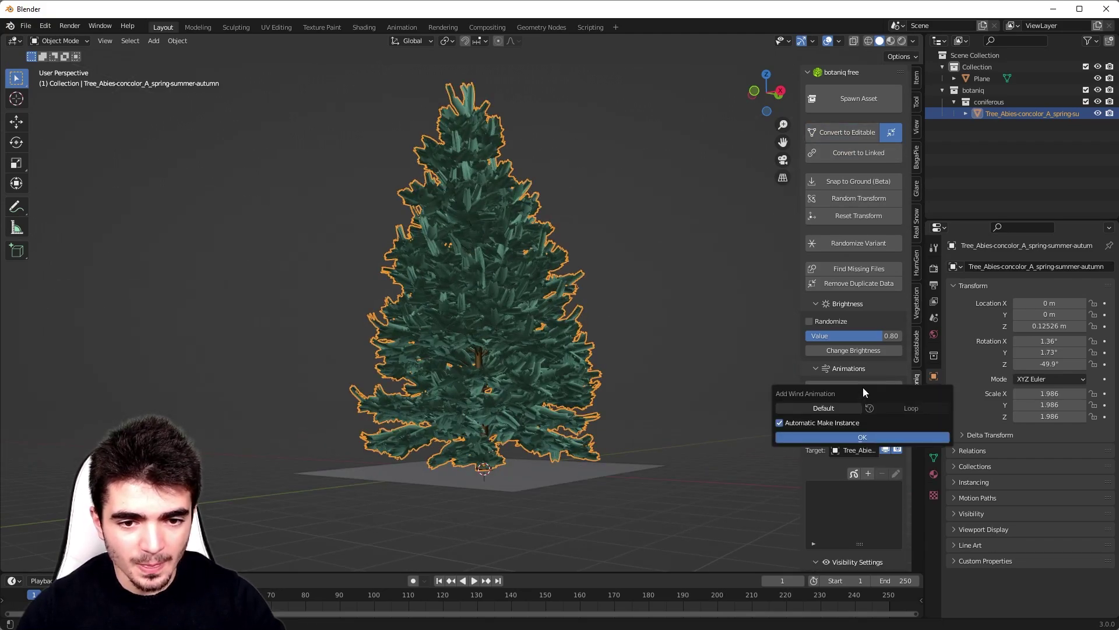
click(863, 438)
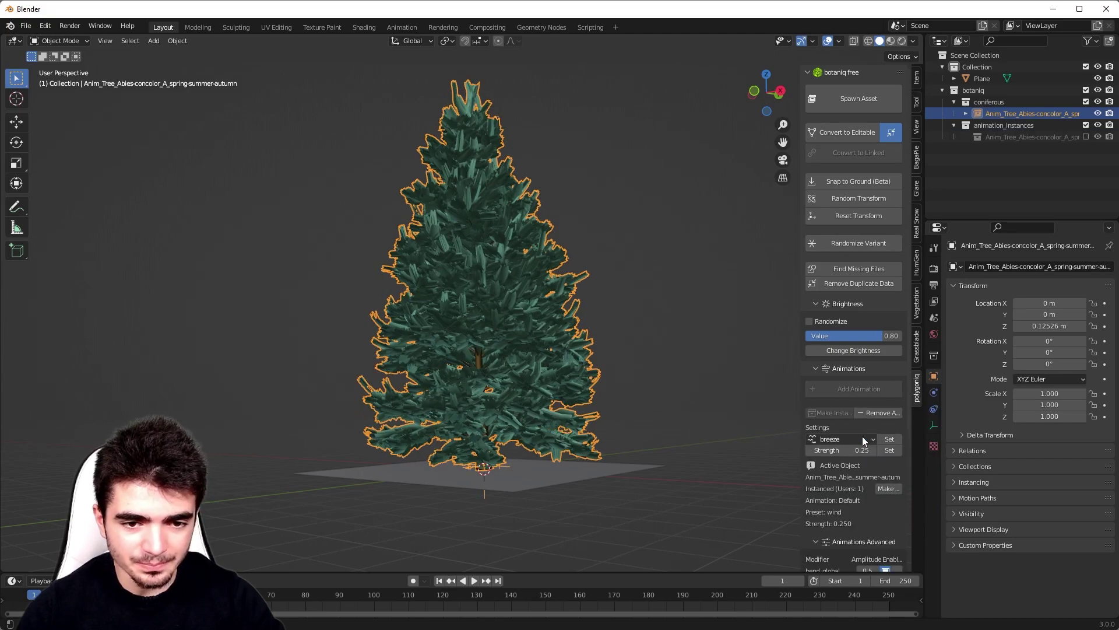
Step: Set the tree's wind animation preset to storm and apply it
scroll(859, 428, down, 5)
click(844, 323)
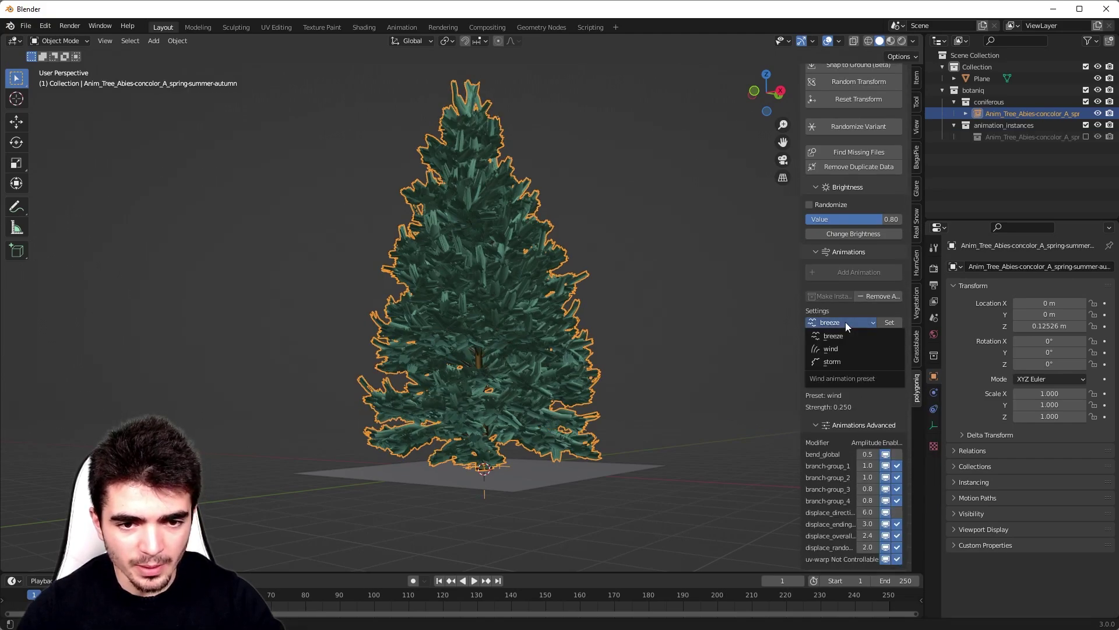
click(826, 363)
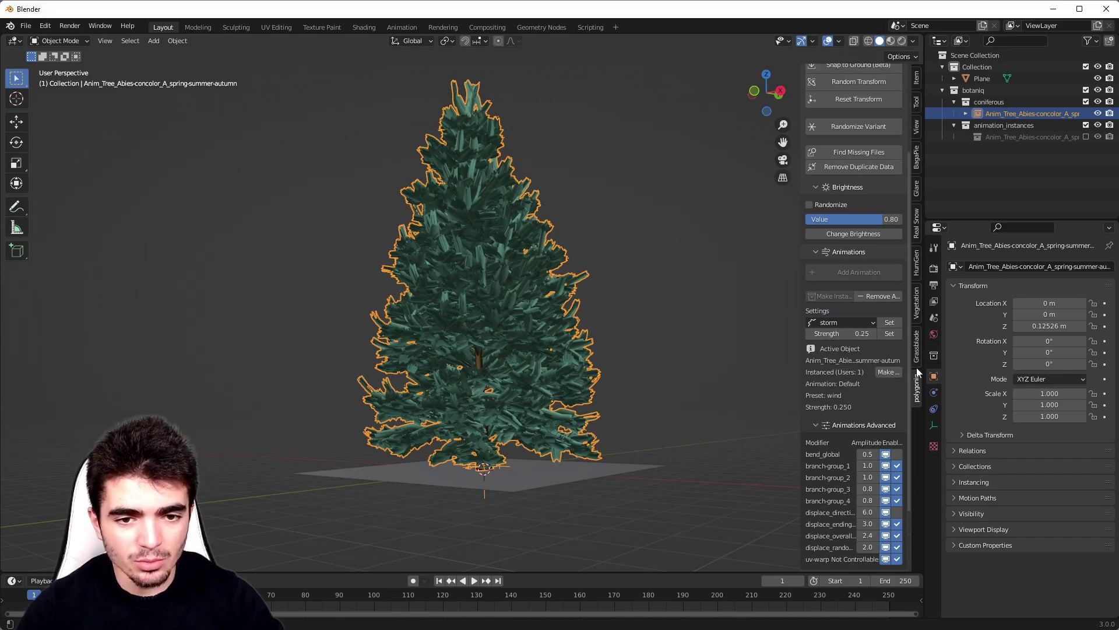
click(890, 320)
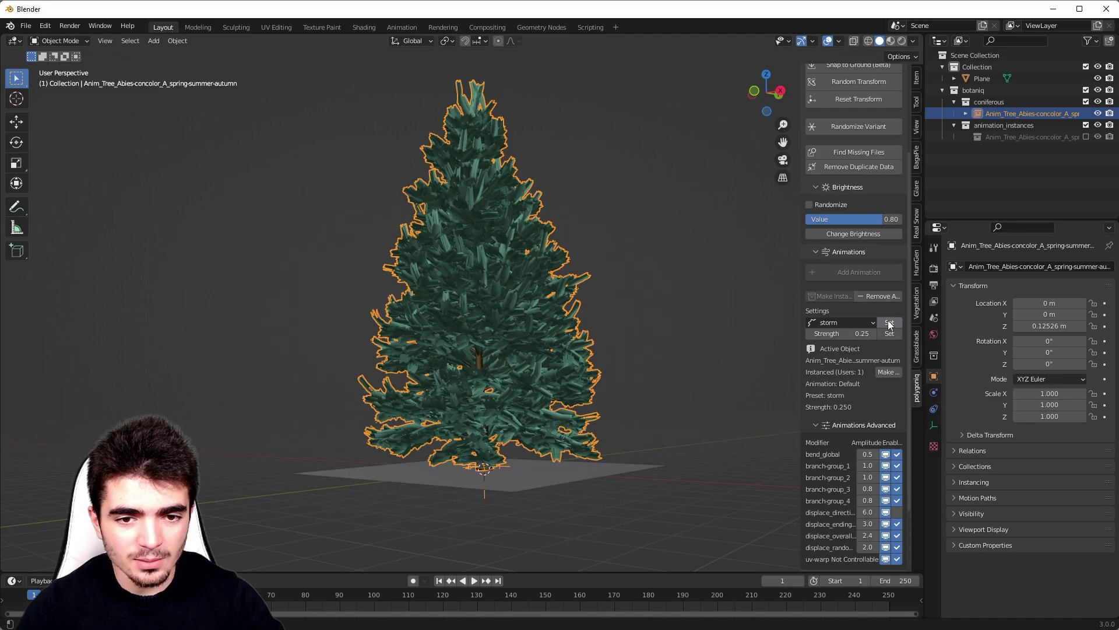
Step: Play the storm animation and watch how the tree's crown and branches sway from different angles
click(475, 581)
middle_drag(565, 429, 513, 440)
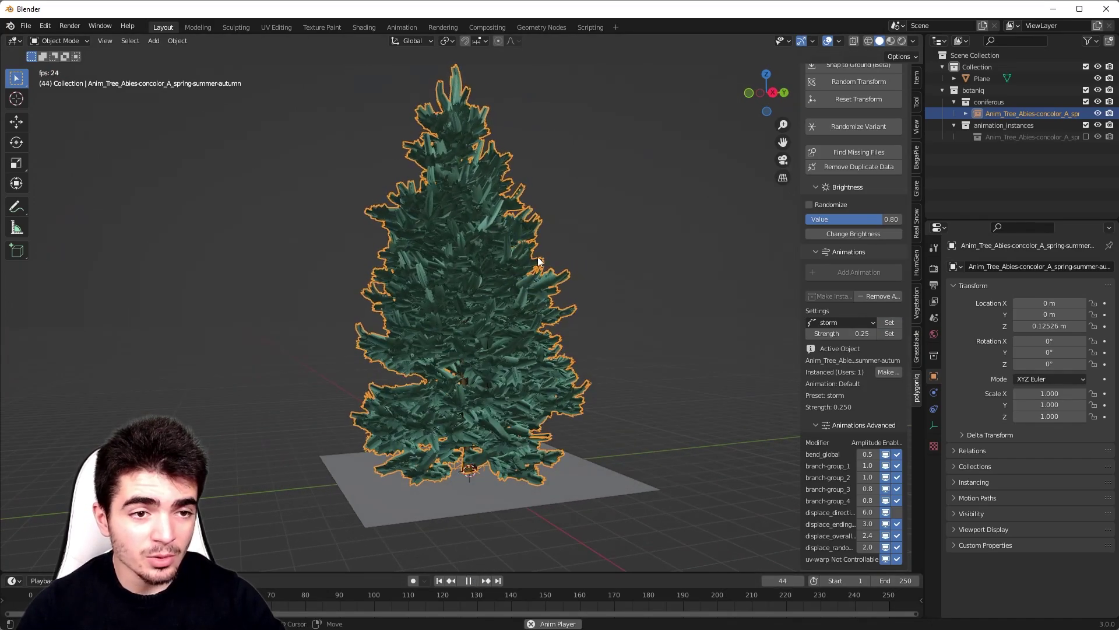
scroll(564, 307, up, 6)
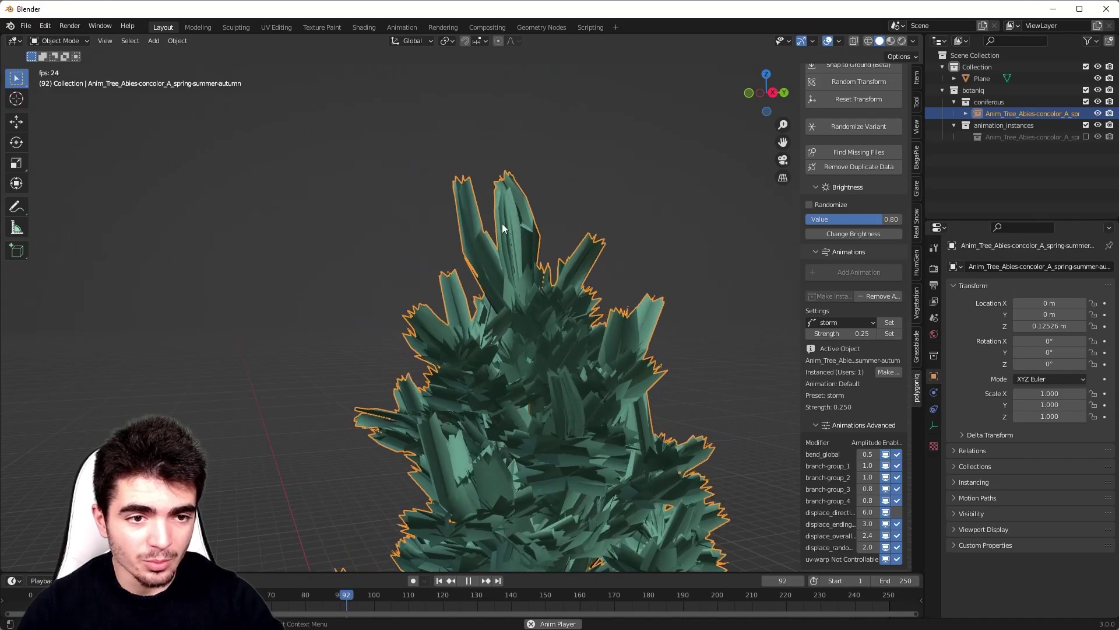
middle_drag(562, 319, 522, 282)
scroll(522, 283, down, 4)
shift+middle_drag(571, 382, 616, 345)
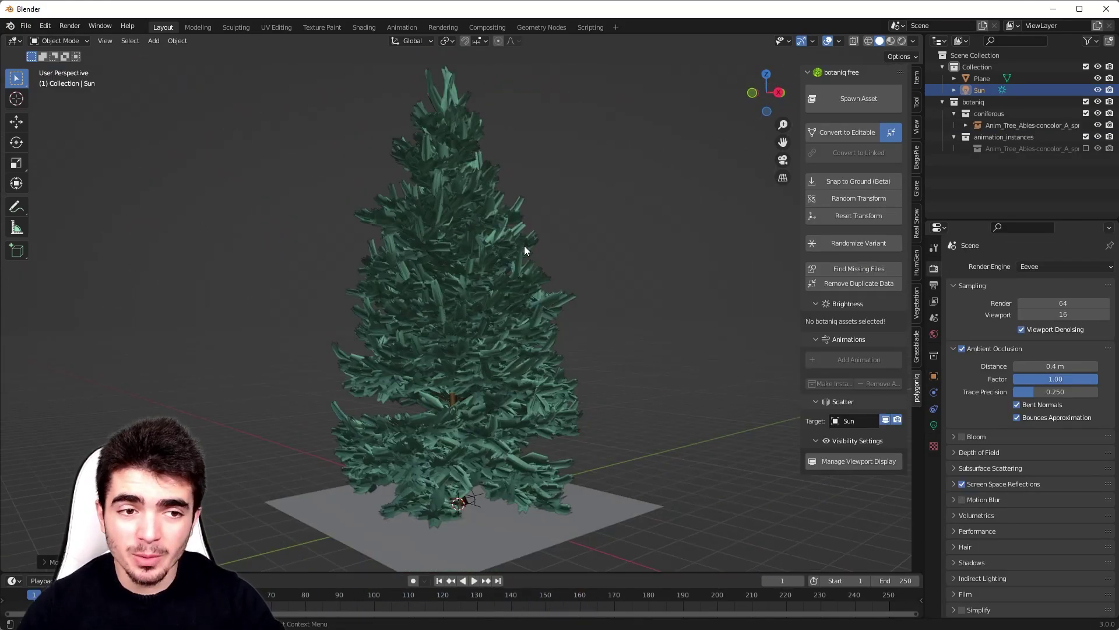
Step: Select the tree and examine its foliage in solid shading from several angles and distances
click(433, 224)
middle_drag(432, 223, 458, 217)
scroll(582, 200, up, 5)
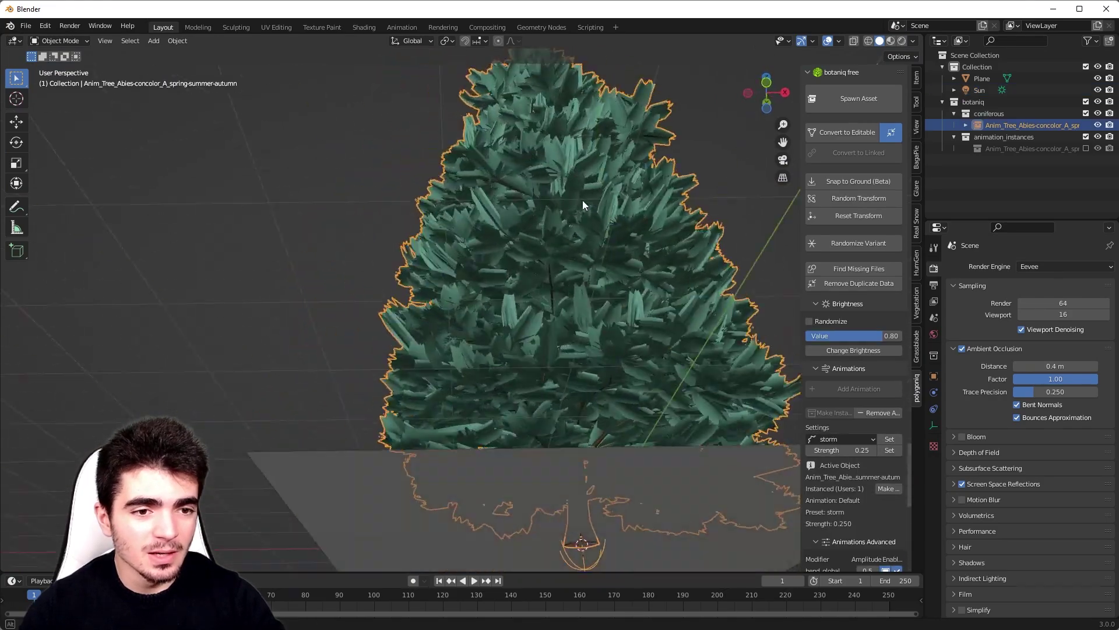
middle_drag(583, 200, 574, 392)
scroll(552, 293, up, 2)
middle_drag(551, 293, 529, 239)
scroll(544, 270, down, 2)
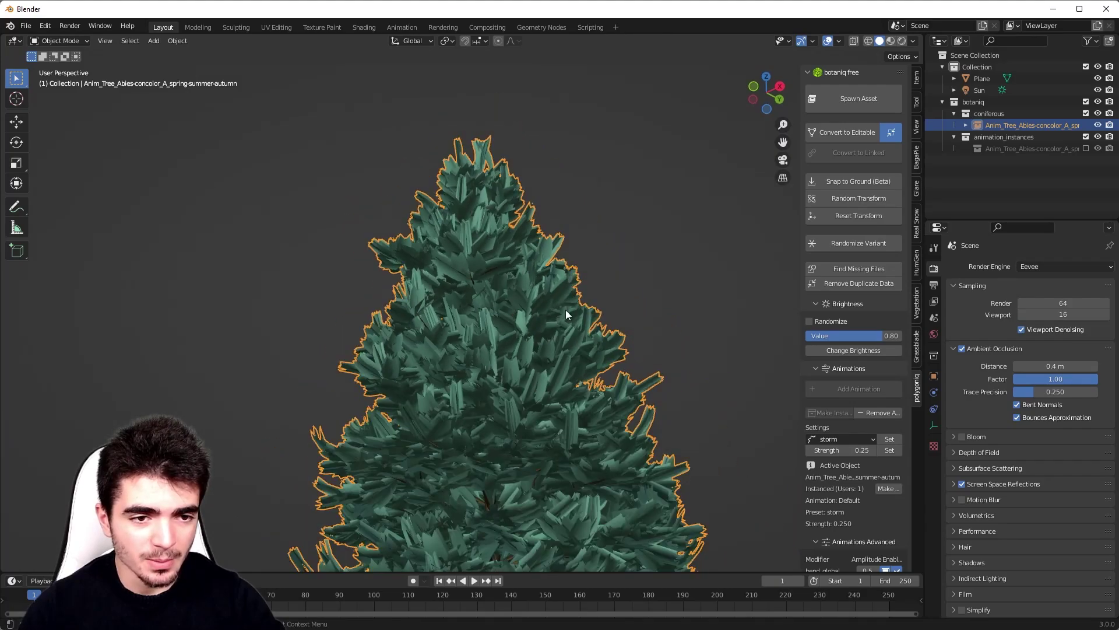
scroll(566, 310, up, 2)
middle_drag(566, 310, 583, 342)
scroll(588, 353, down, 4)
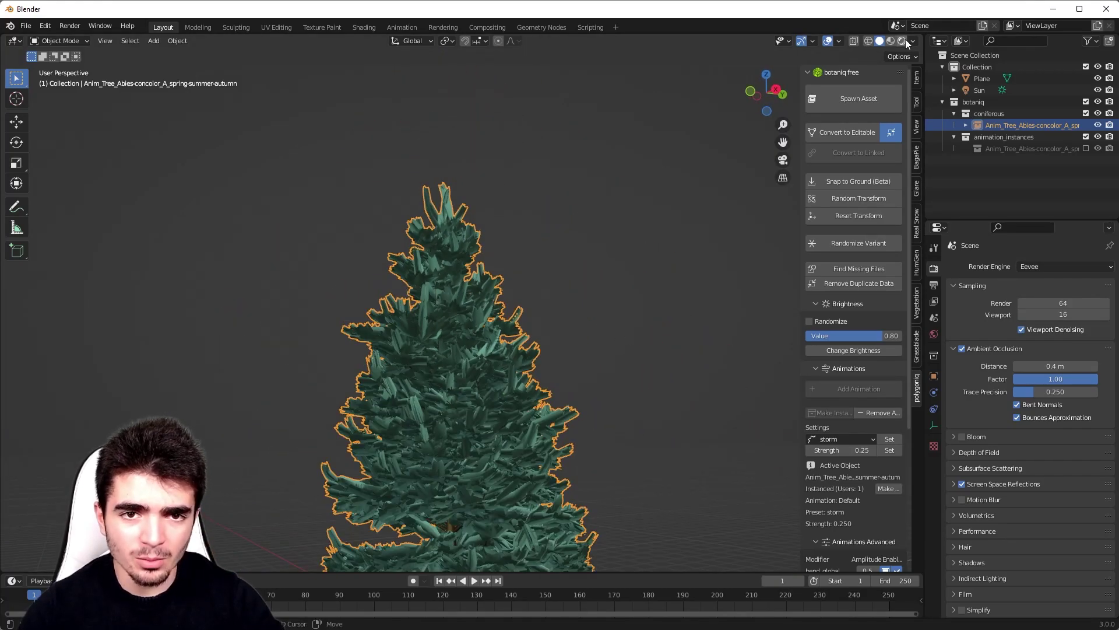
Step: Switch the viewport to rendered shading and inspect the deselected tree's needles, branches and trunk up close and from above
click(902, 40)
scroll(501, 244, down, 2)
click(586, 263)
scroll(586, 260, up, 4)
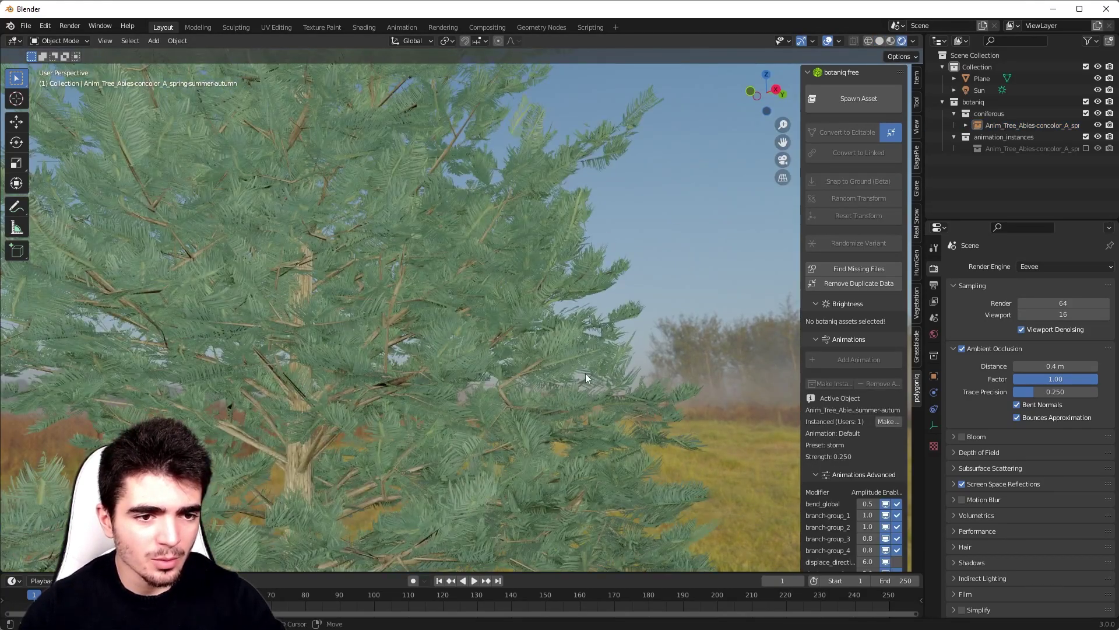
shift+middle_drag(575, 339, 522, 237)
scroll(522, 238, up, 3)
middle_drag(456, 319, 488, 324)
scroll(405, 263, down, 5)
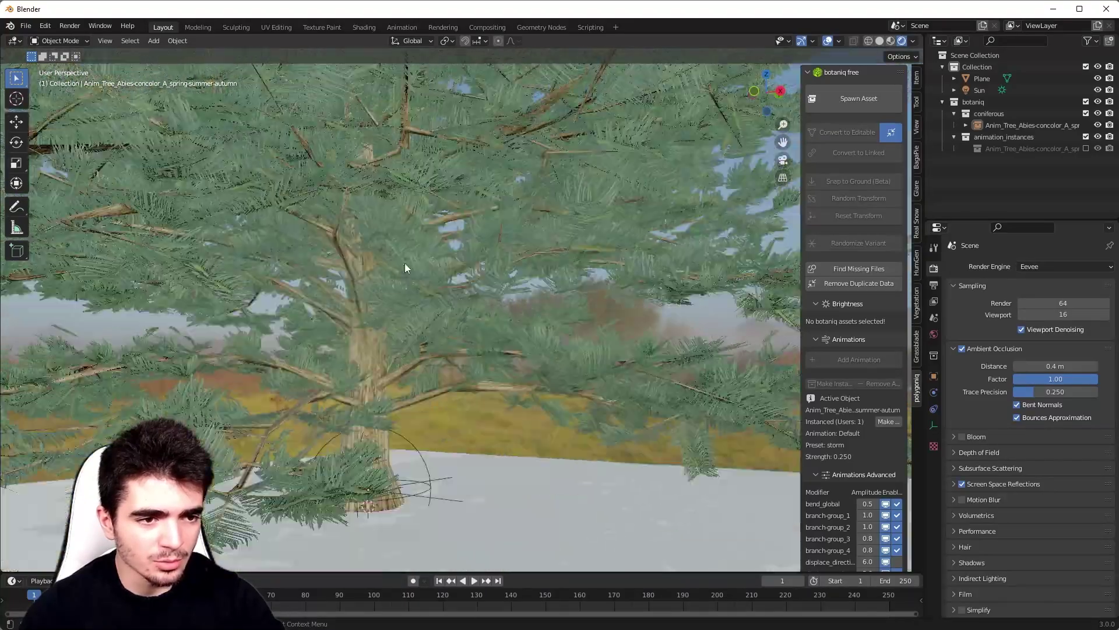
middle_drag(405, 263, 403, 287)
scroll(403, 288, down, 4)
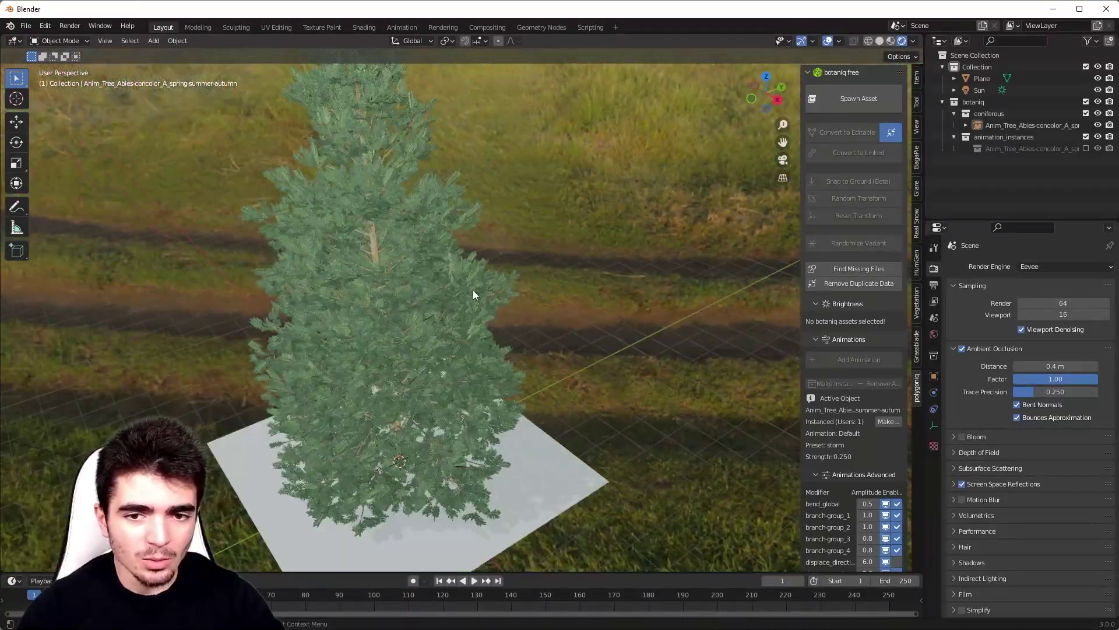
middle_drag(573, 277, 446, 248)
scroll(445, 249, up, 2)
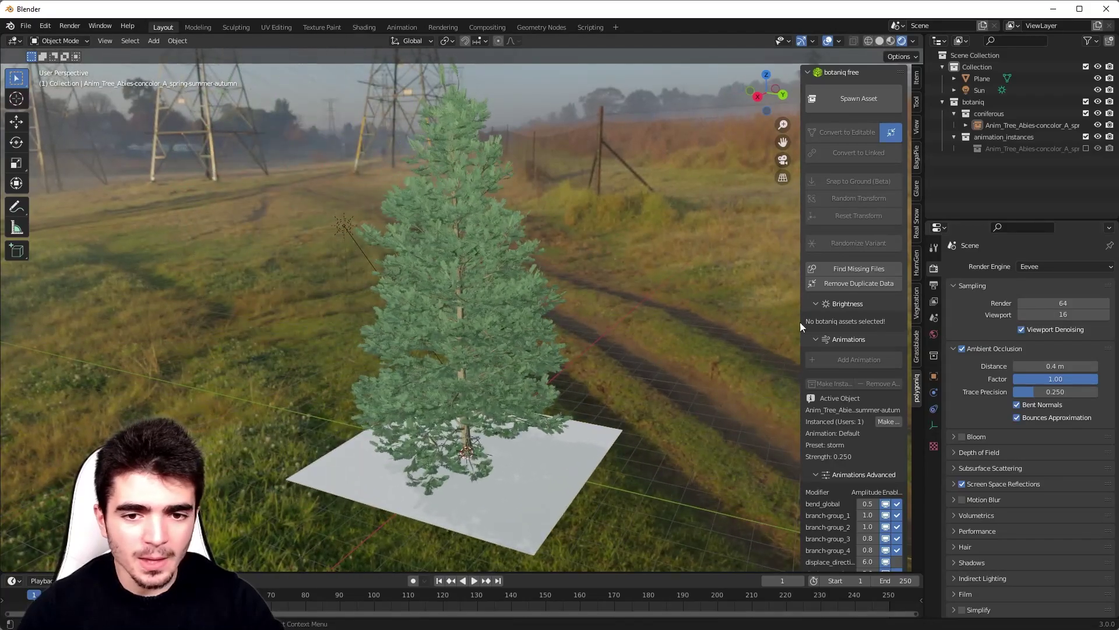
Step: Set the render engine to Cycles with GPU Compute as the device and inspect the rendered tree up close
click(1057, 265)
click(1043, 306)
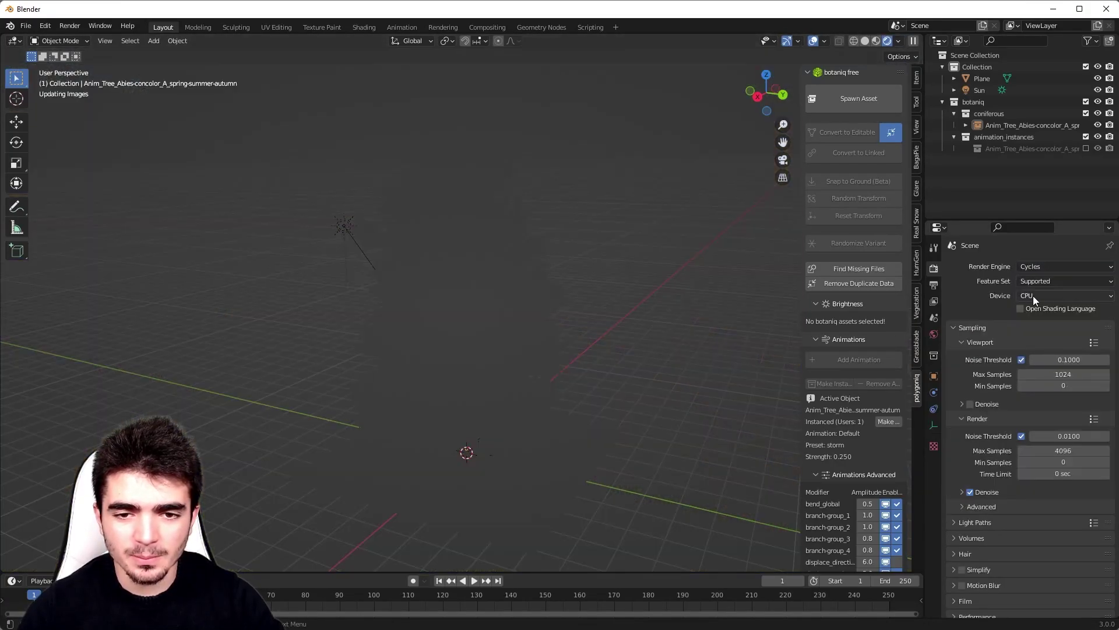
click(1032, 296)
click(1041, 323)
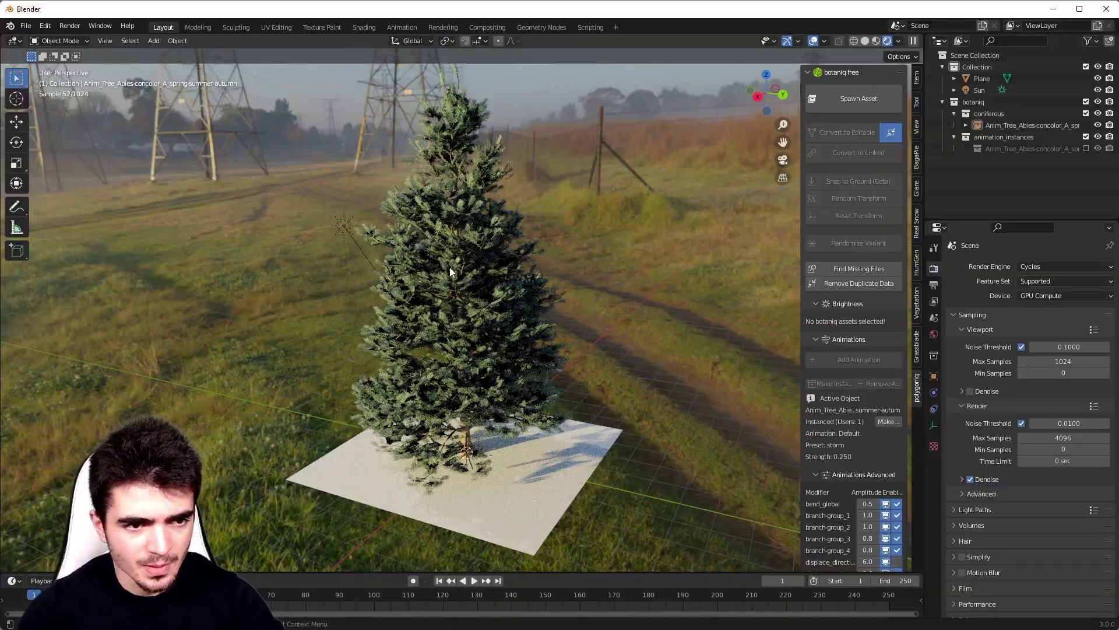
middle_drag(450, 266, 507, 245)
scroll(606, 347, up, 4)
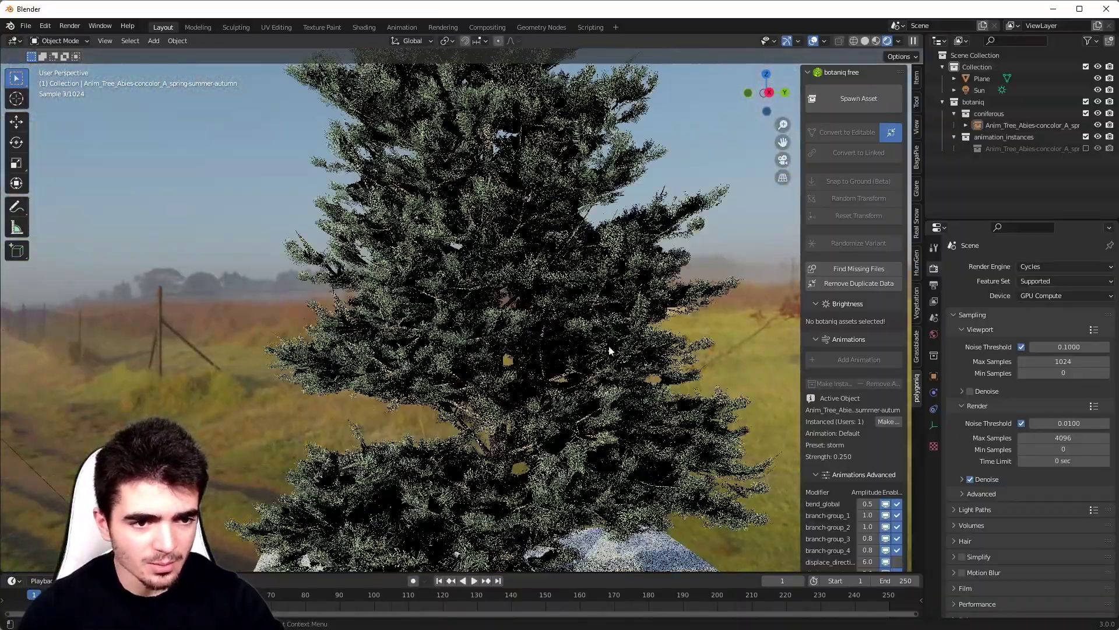
scroll(503, 194, up, 3)
shift+middle_drag(547, 327, 474, 223)
scroll(503, 195, up, 1)
scroll(517, 227, down, 6)
Step: Delete the tree and select the ground plane as the scatter target
key(Delete)
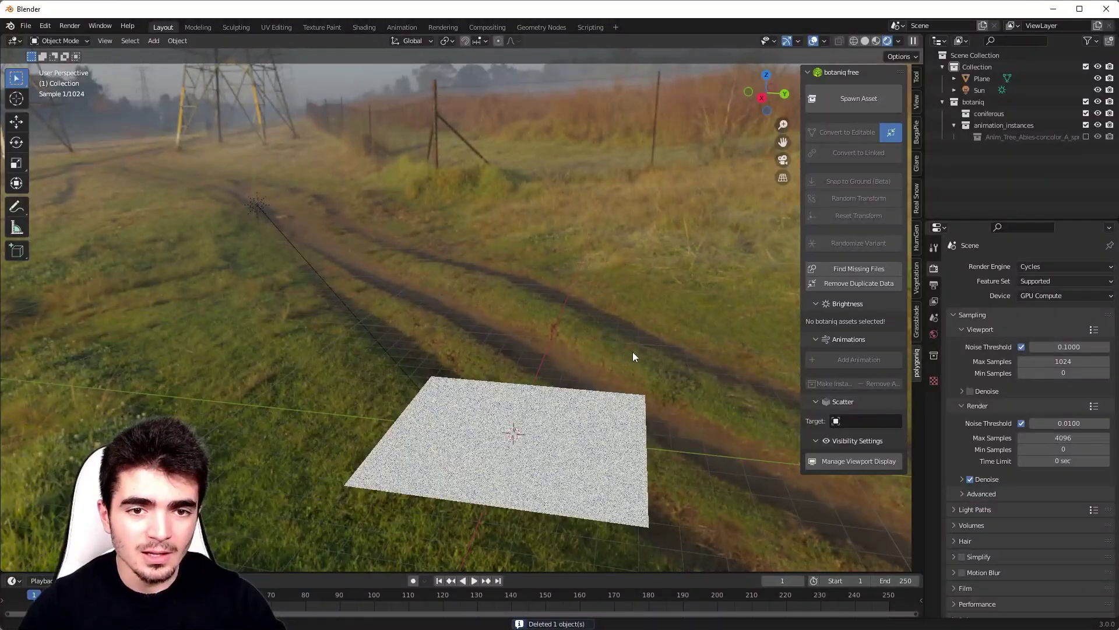
middle_drag(632, 352, 668, 295)
scroll(650, 296, up, 3)
shift+middle_drag(668, 295, 652, 261)
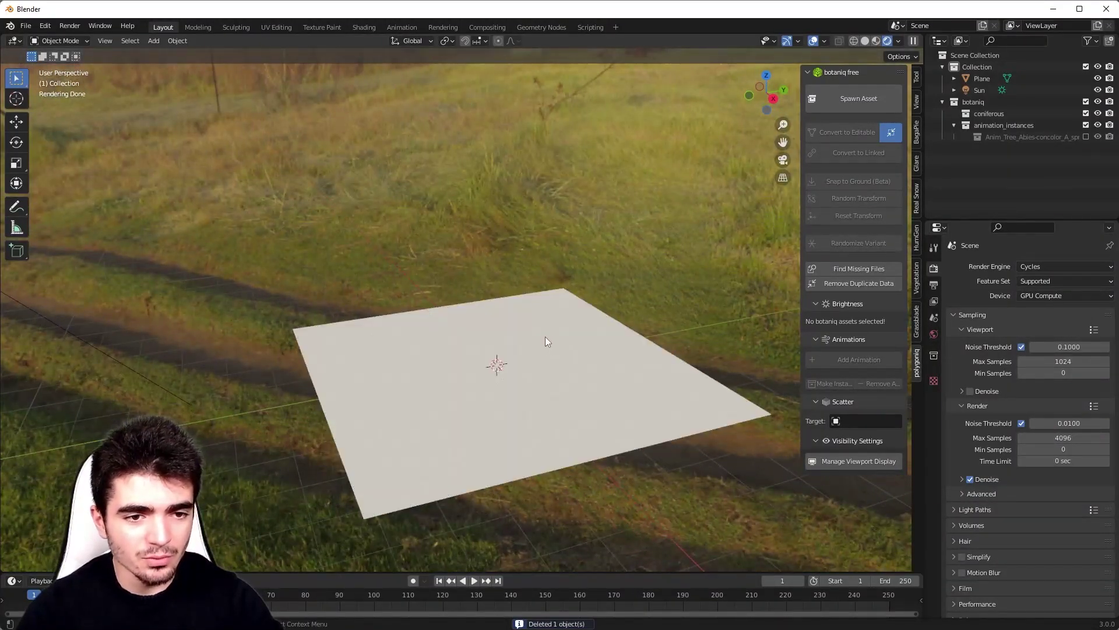
click(545, 337)
mouse_move(669, 321)
shift+middle_down()
mouse_move(611, 297)
mouse_move(675, 327)
shift+middle_up()
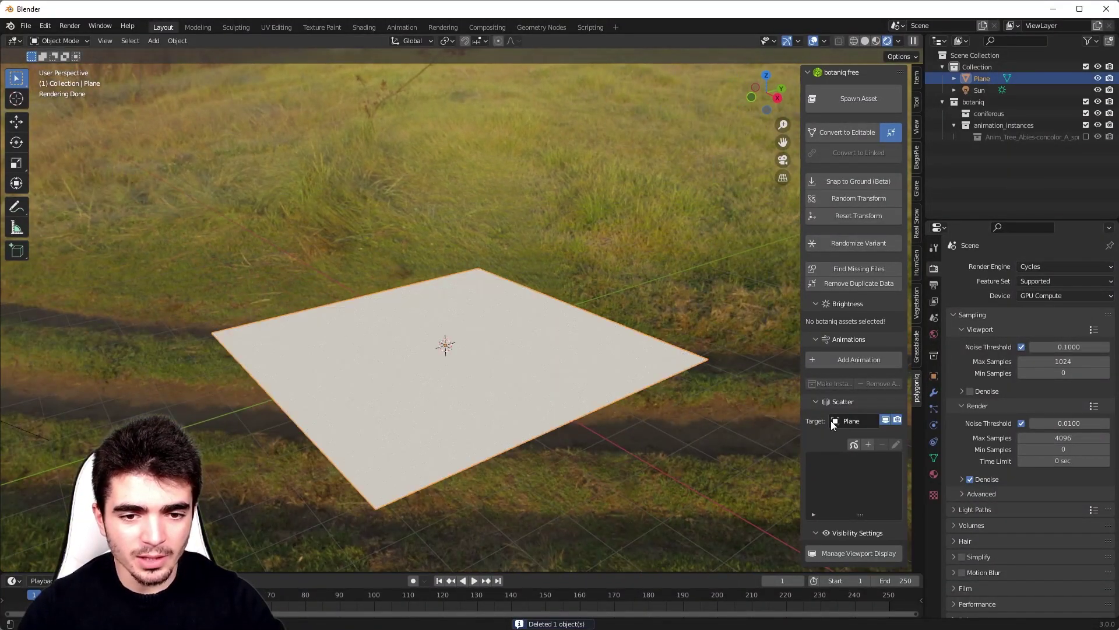
Step: Try to scatter the Coniferous (B) preset from the forest-floor category on the plane
click(870, 444)
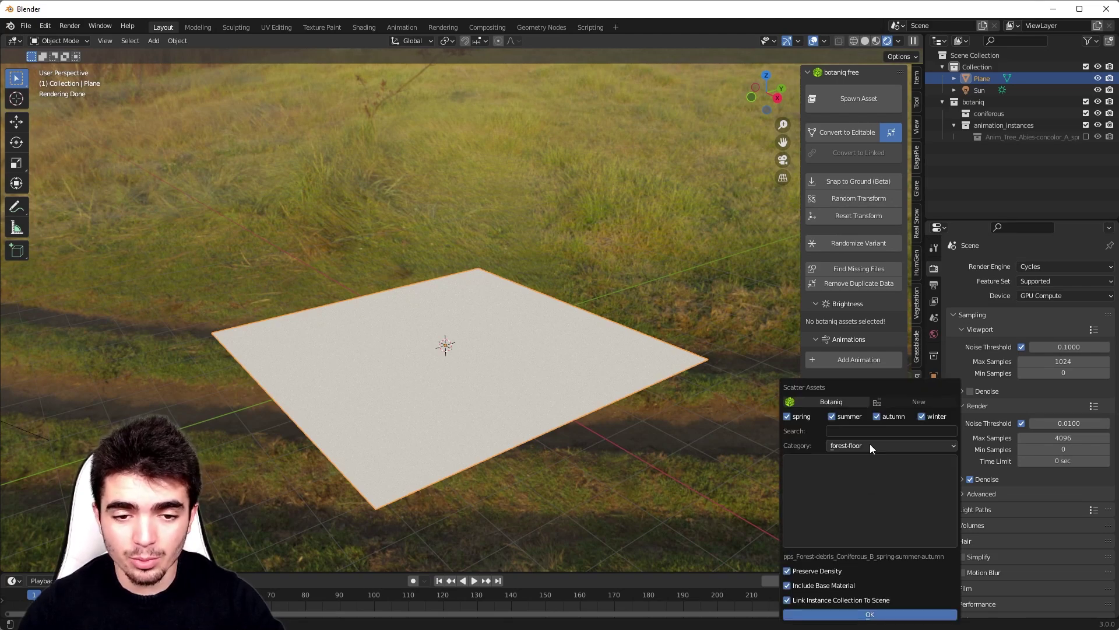
click(858, 491)
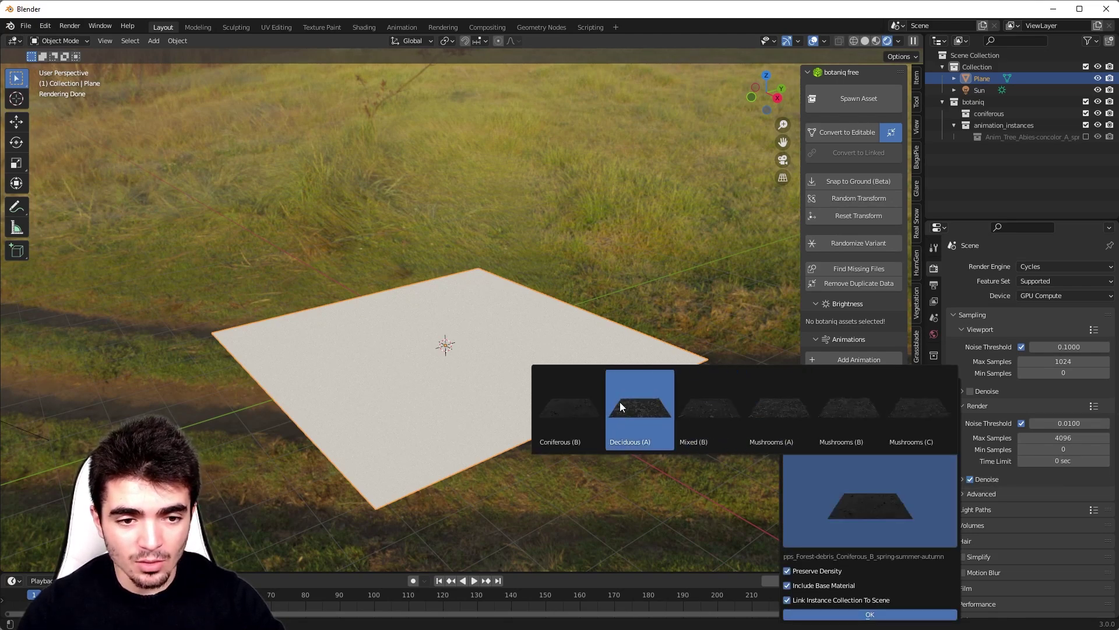
click(858, 612)
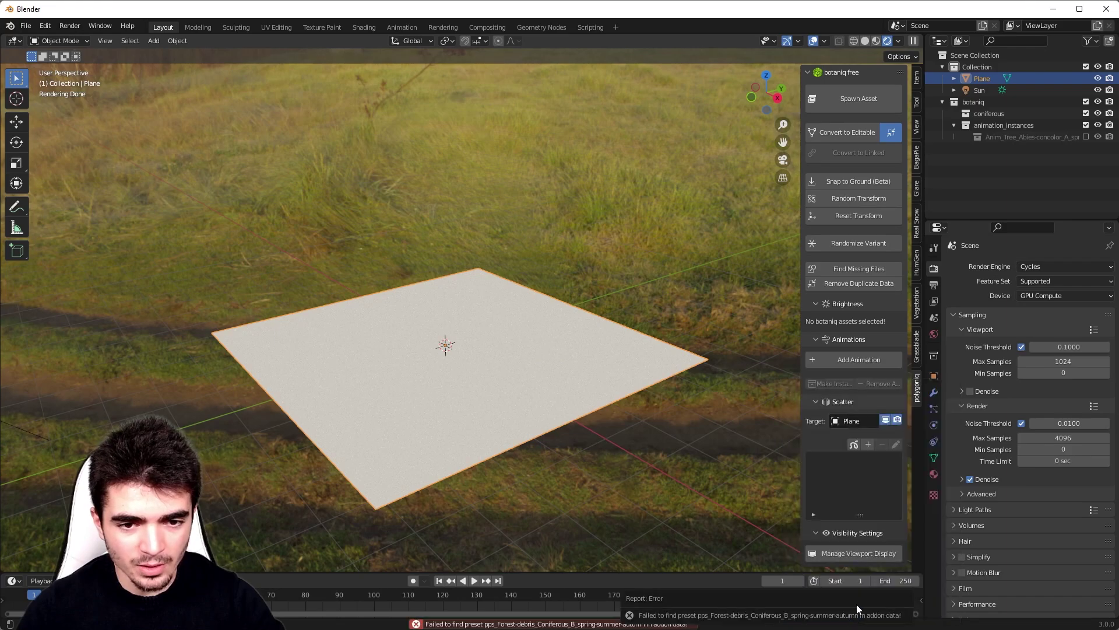
Step: Scatter the Basic (A) preset from the grass category across the plane and view the result at ground level
click(869, 446)
click(854, 447)
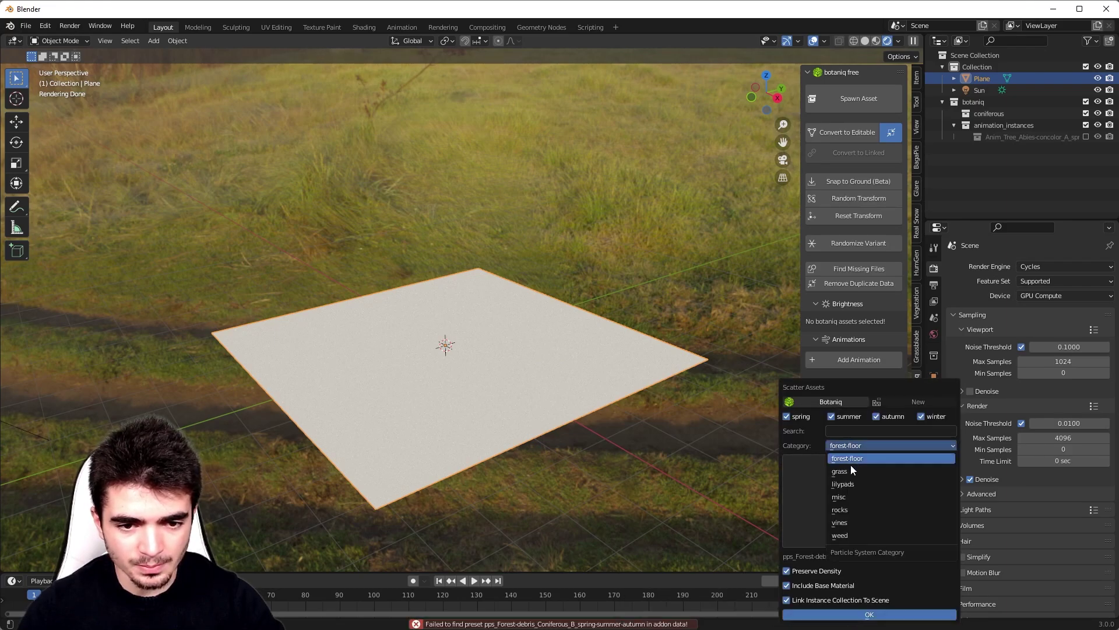
click(851, 468)
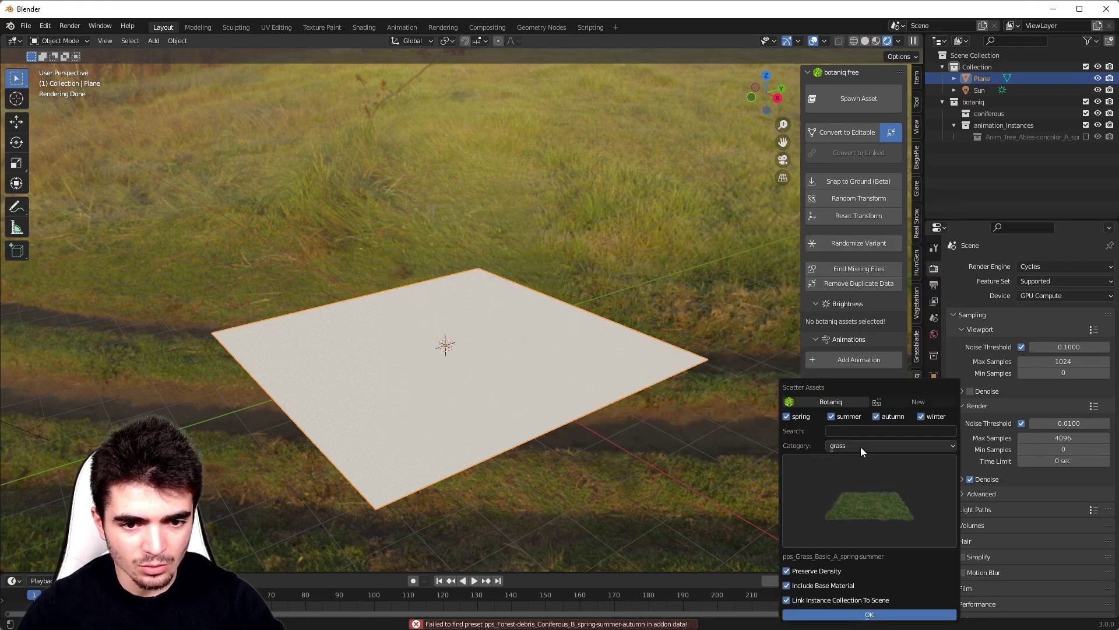
click(861, 447)
click(854, 472)
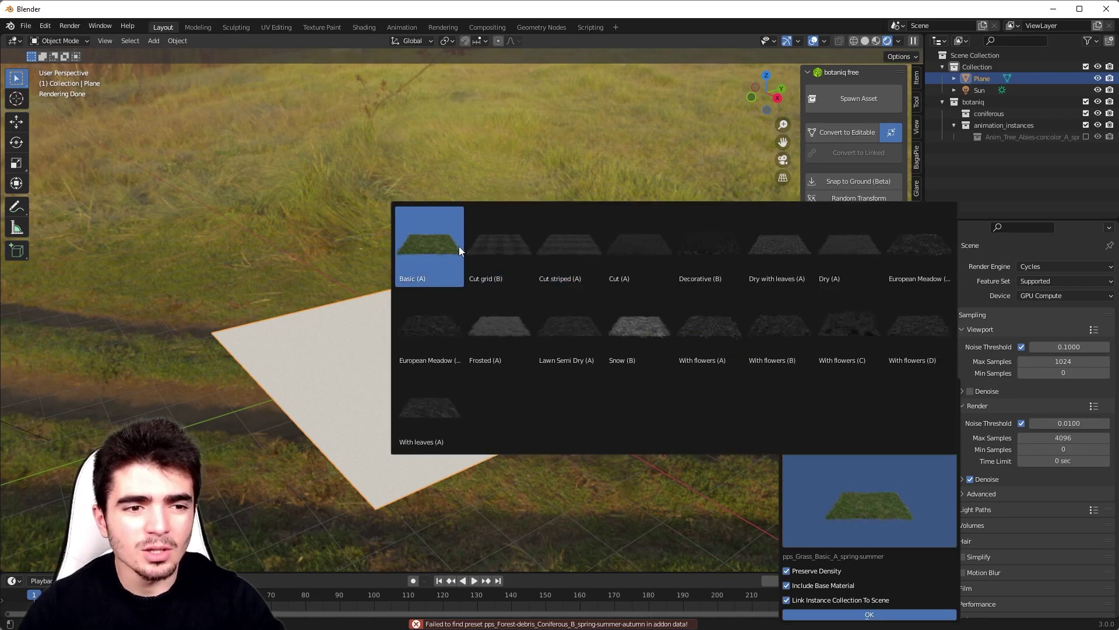
click(439, 246)
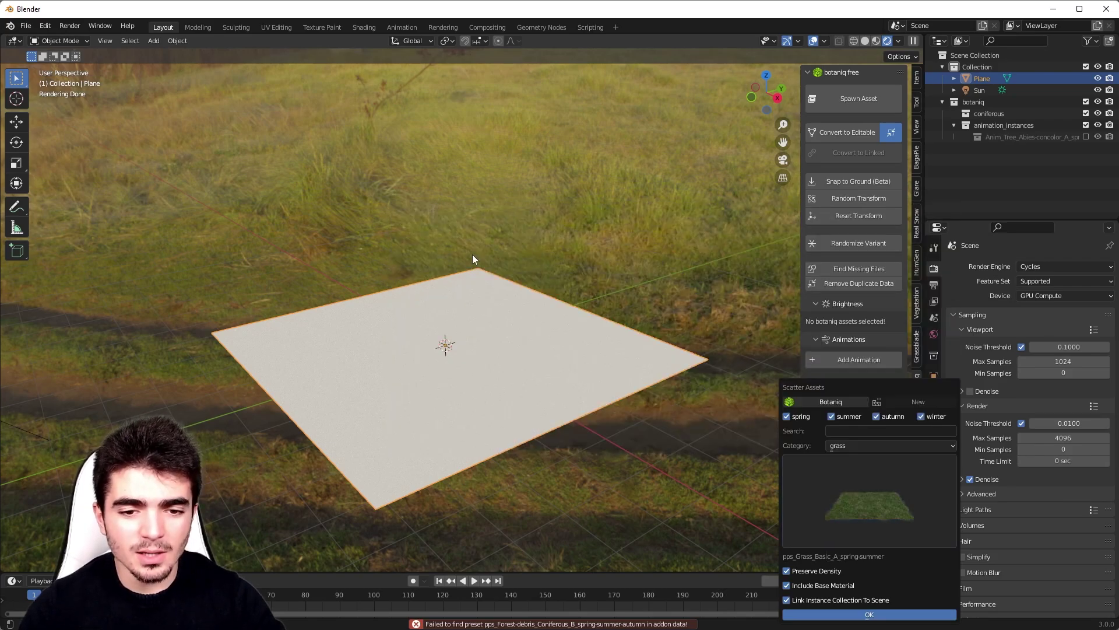
click(819, 612)
scroll(492, 444, up, 3)
middle_drag(608, 437, 524, 349)
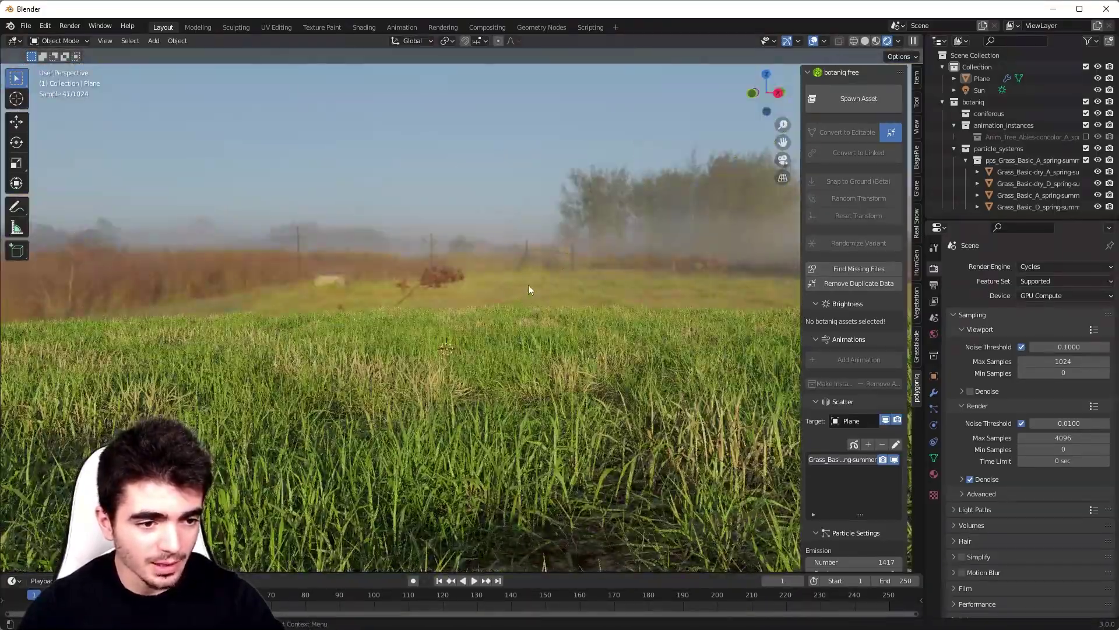
middle_drag(530, 286, 492, 294)
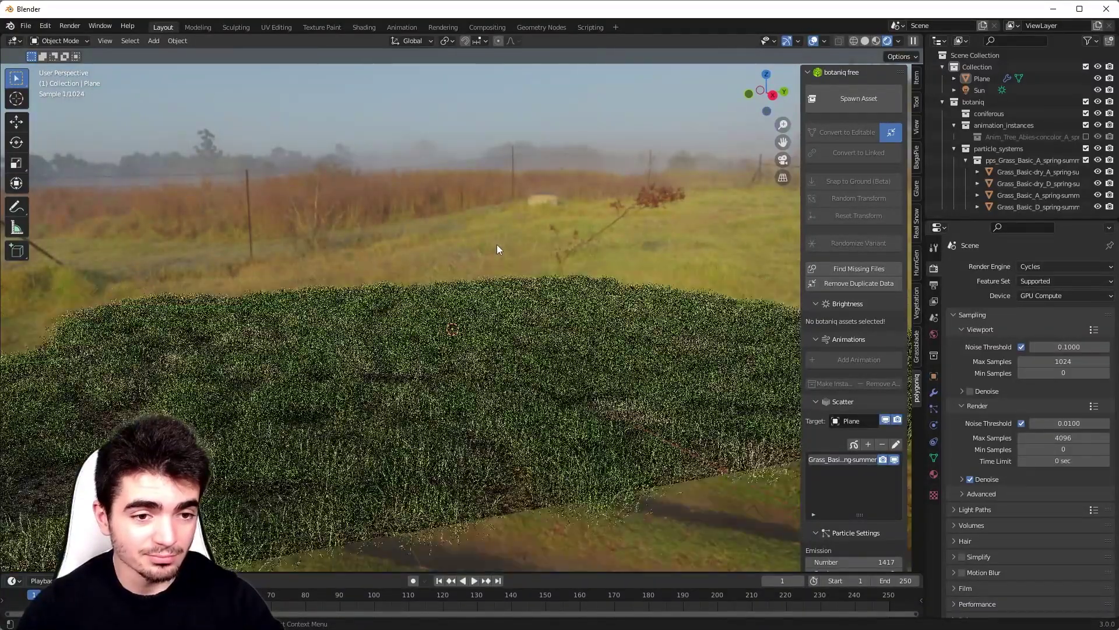